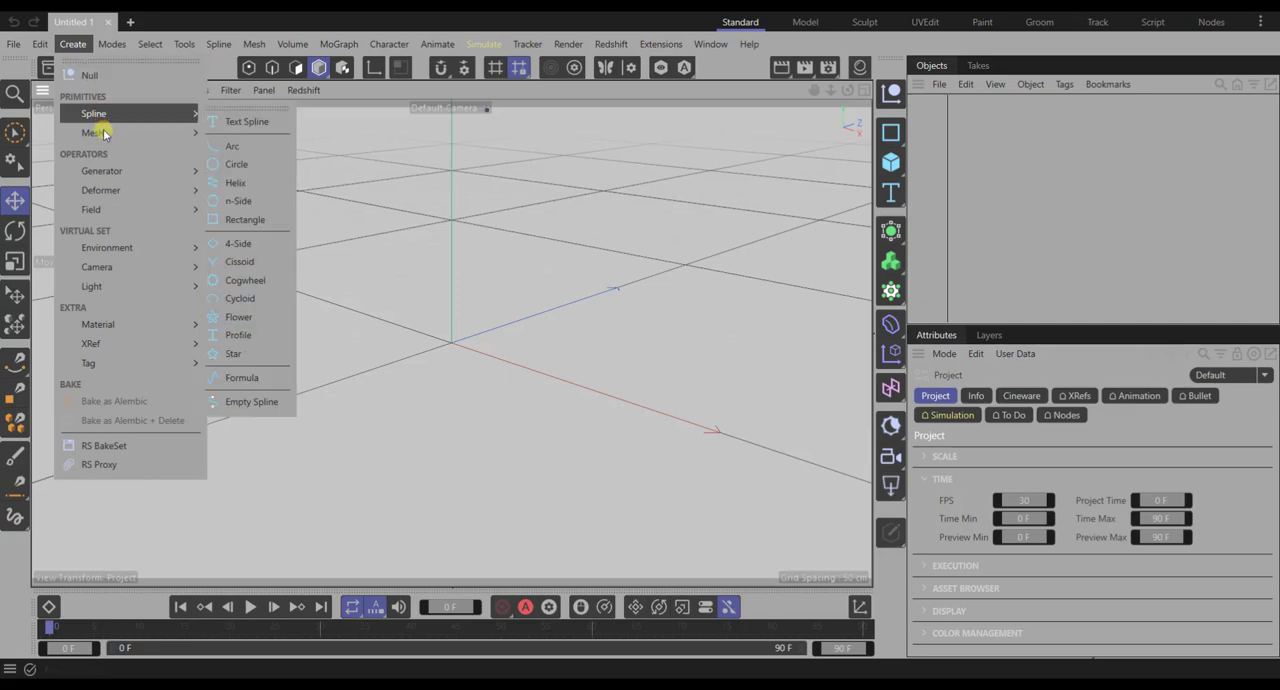
- Add a cylinder mesh primitive and rename it "candle"
mouse_move(103, 131)
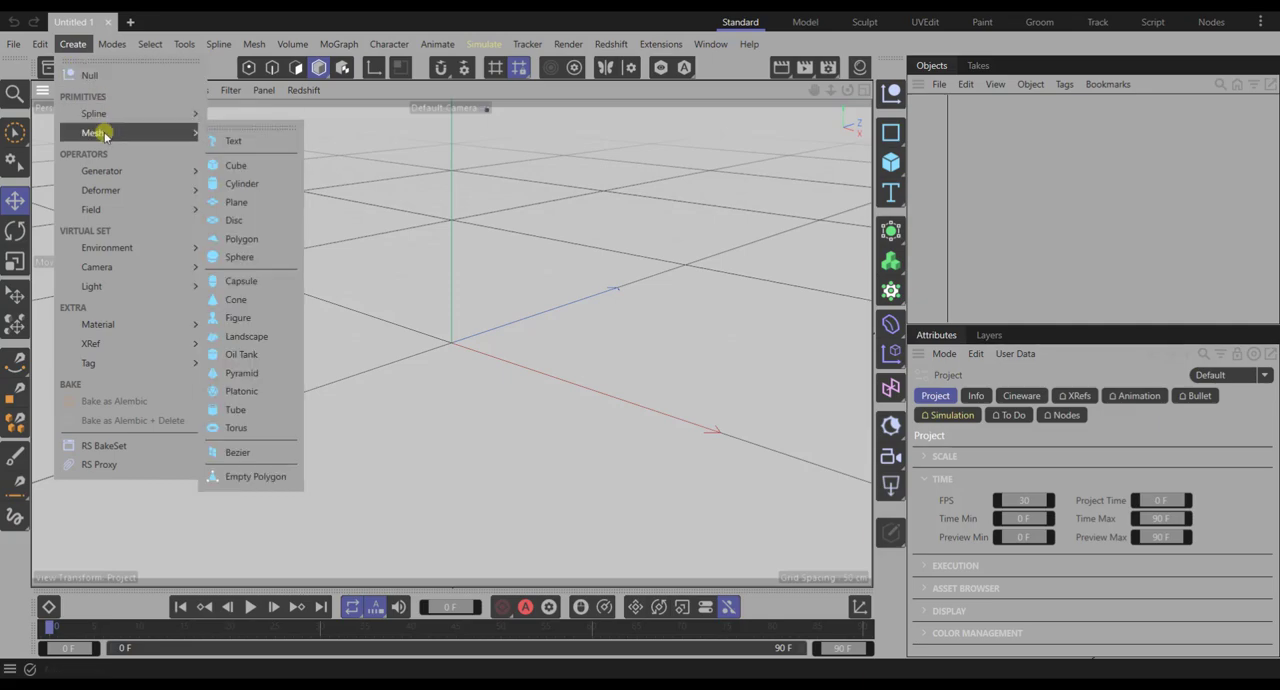
click(256, 183)
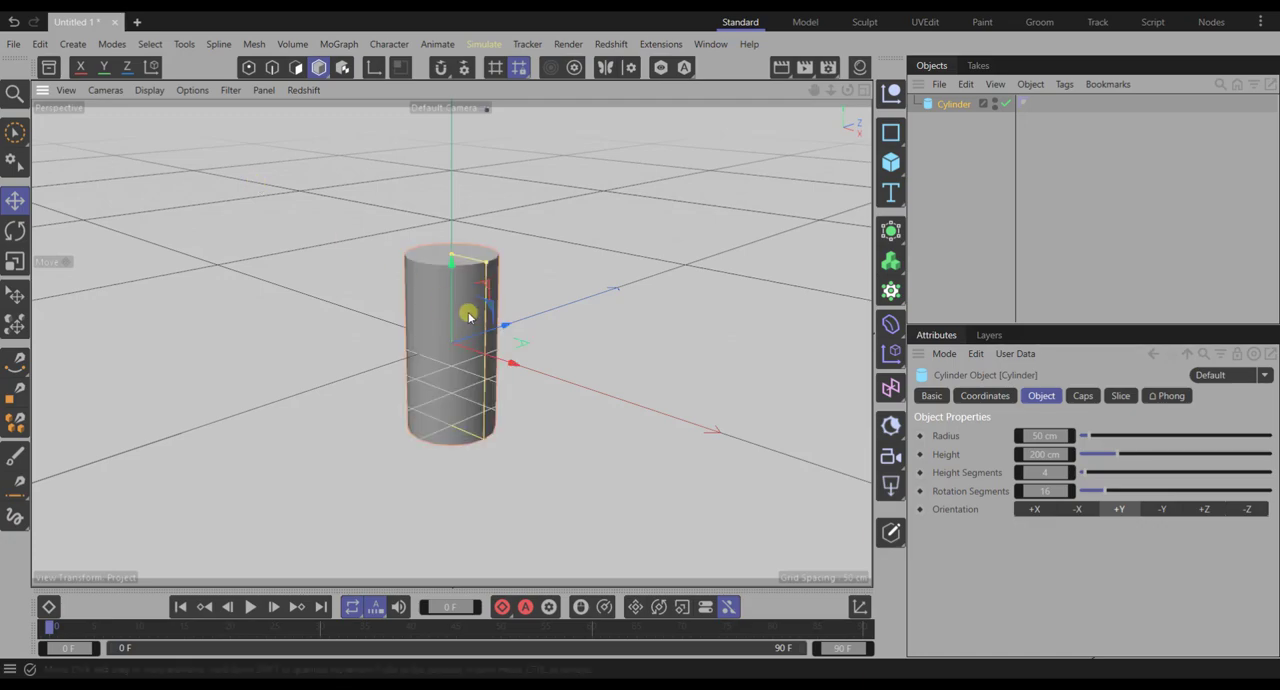
double_click(952, 104)
text(candle)
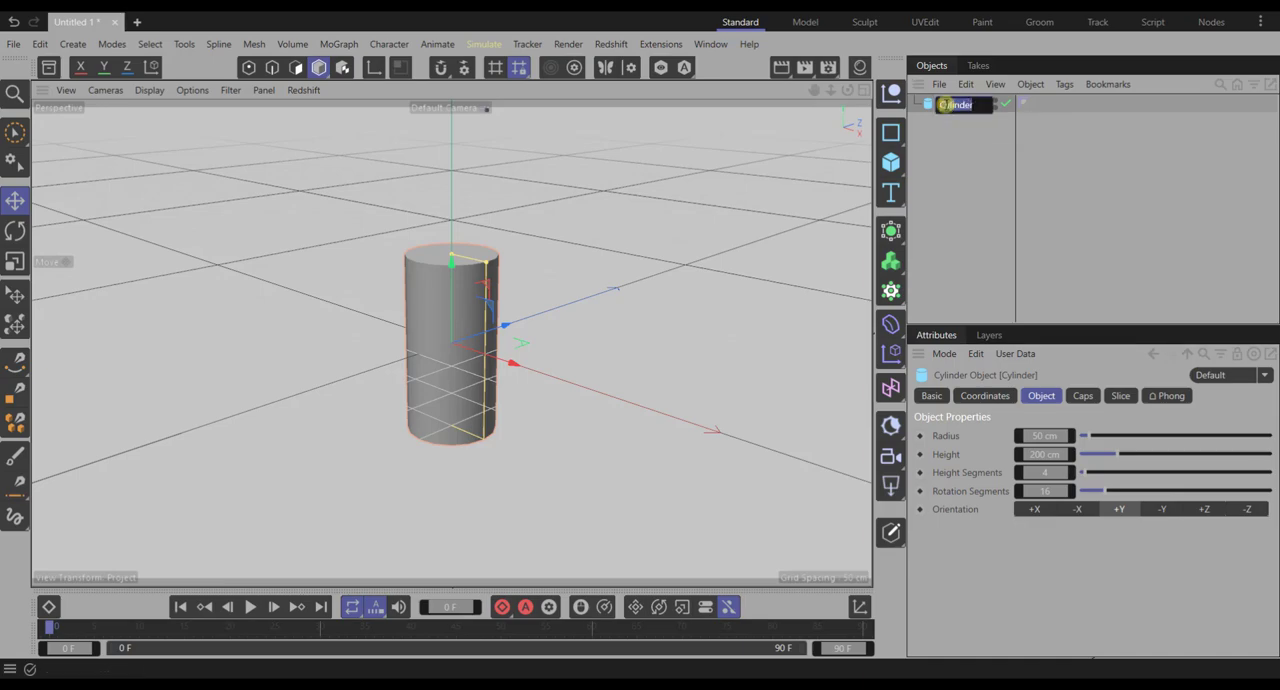
key(Return)
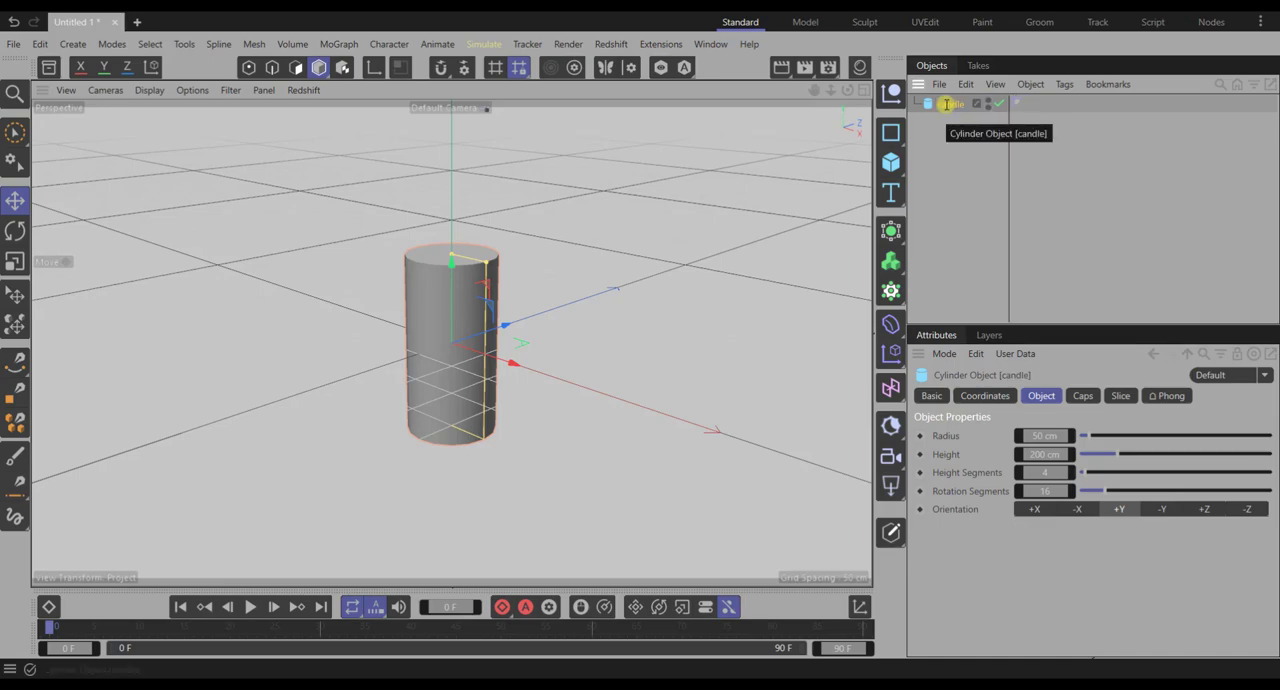
- Set the candle cylinder's radius to 100 cm and its height to 366 cm
click(1040, 435)
drag(1040, 435, 1069, 435)
click(1050, 456)
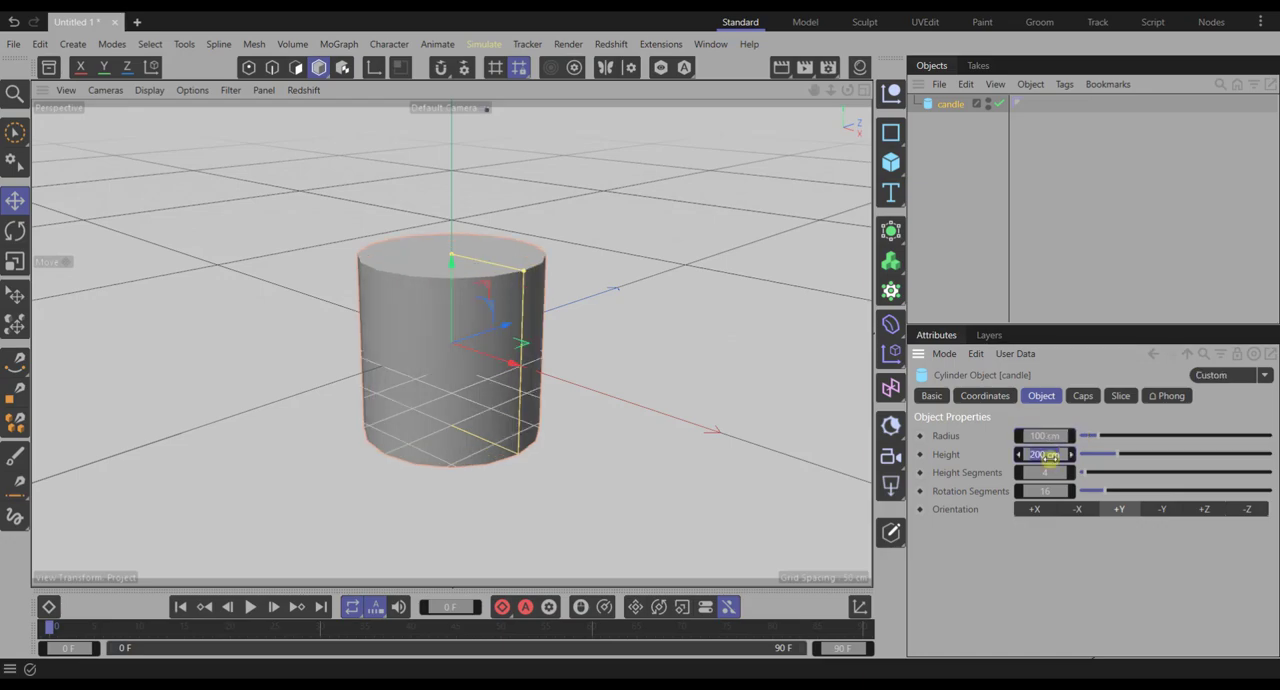
key(BackSpace)
text(366)
key(Tab)
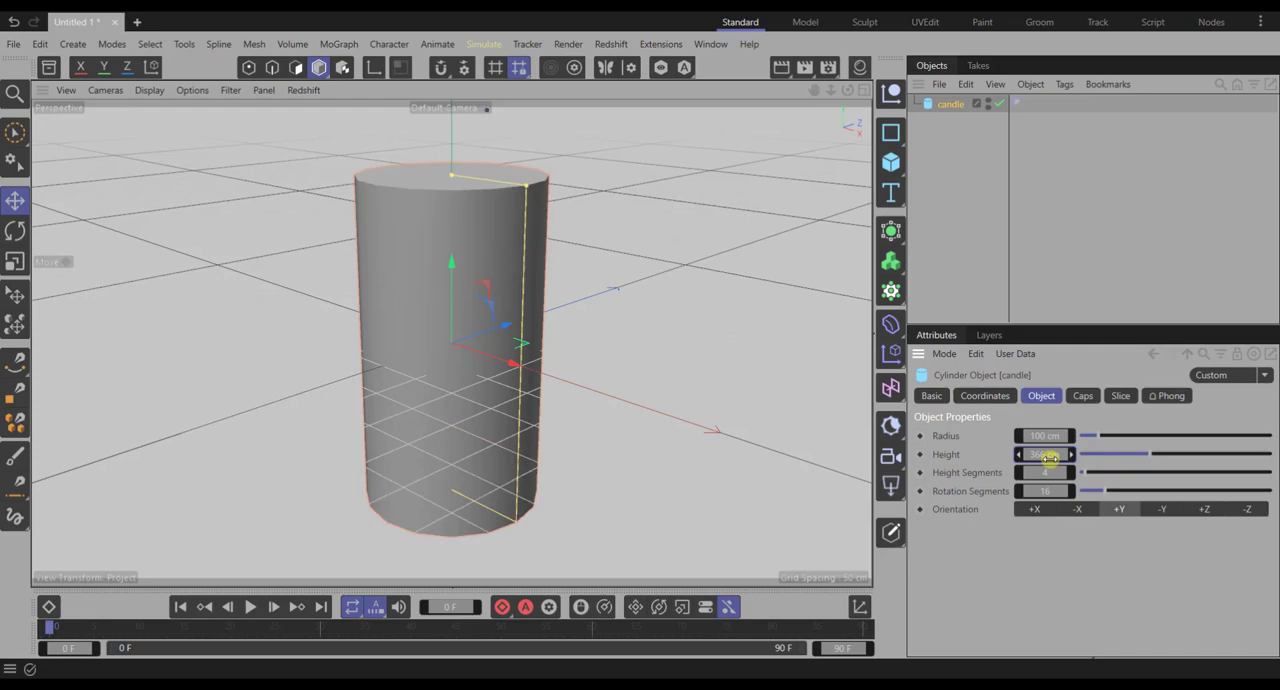
- Set both the height segments and the rotation segments of the candle cylinder to 100
text(100)
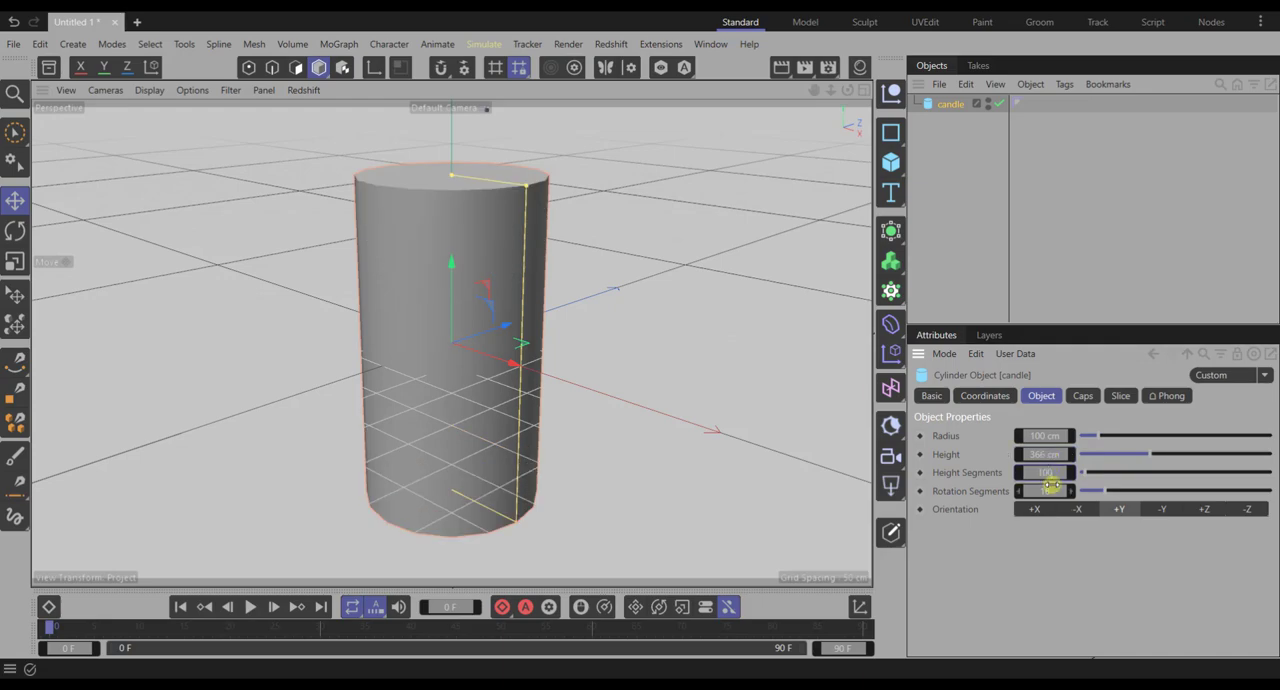
key(Return)
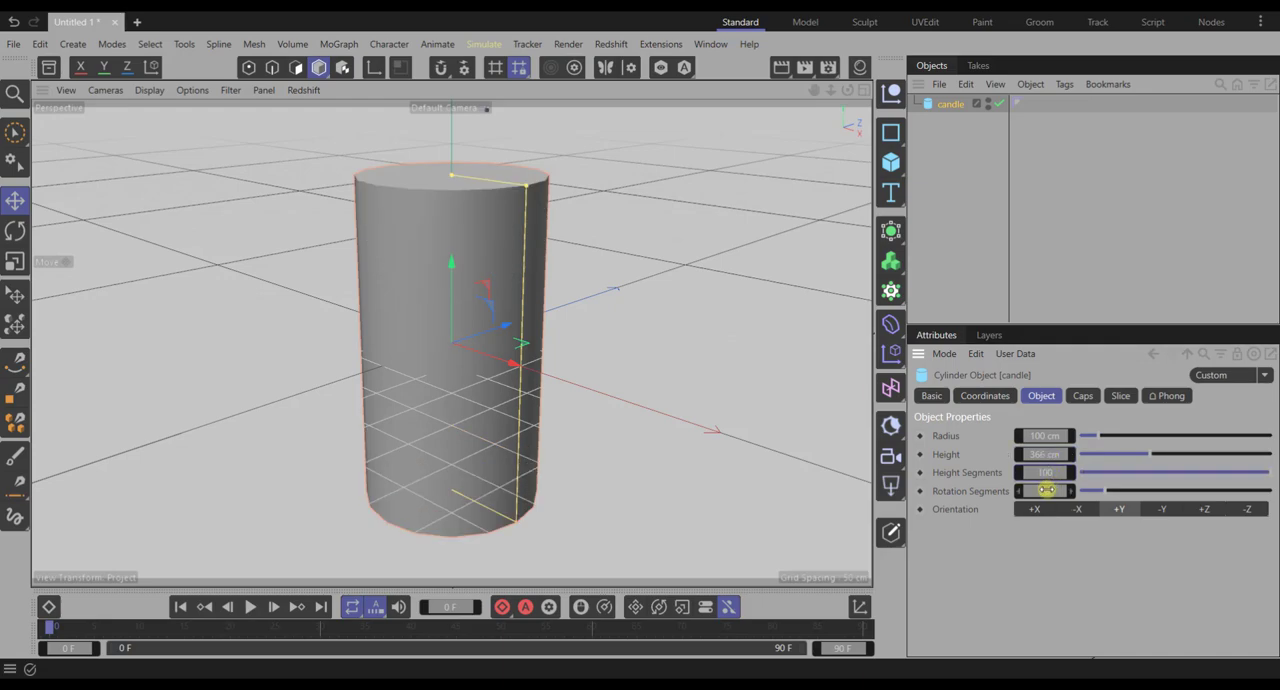
double_click(1055, 491)
text(100)
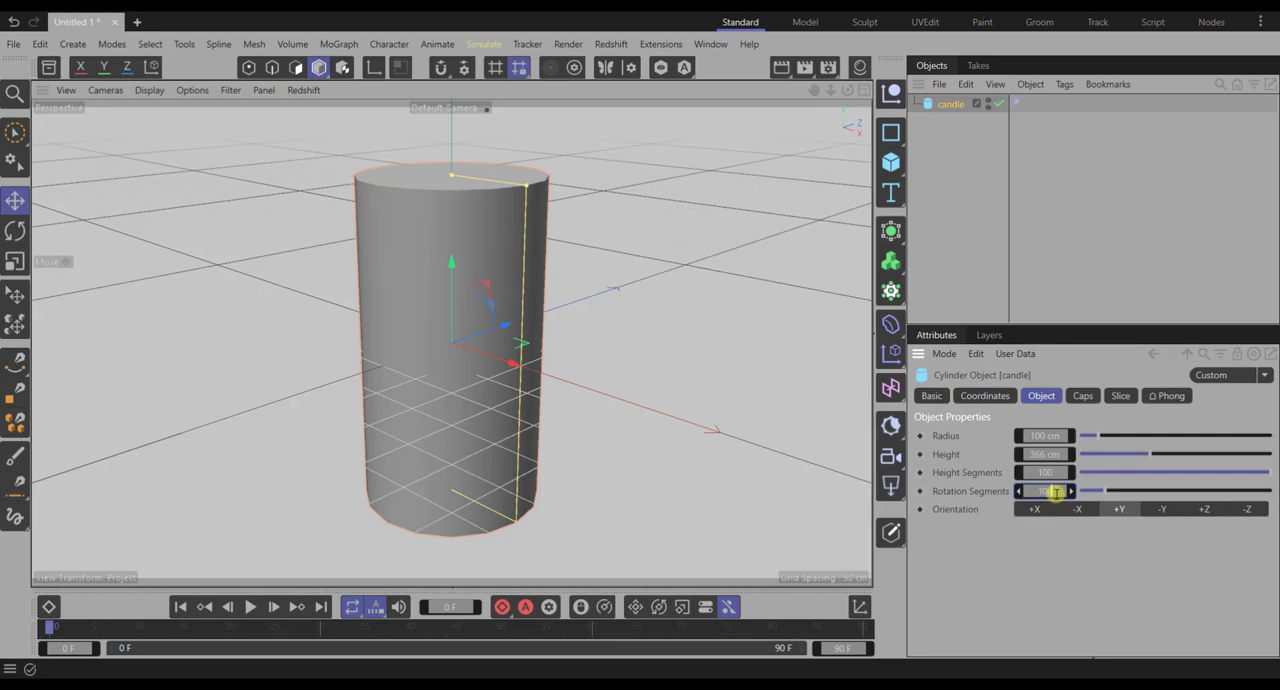
key(Return)
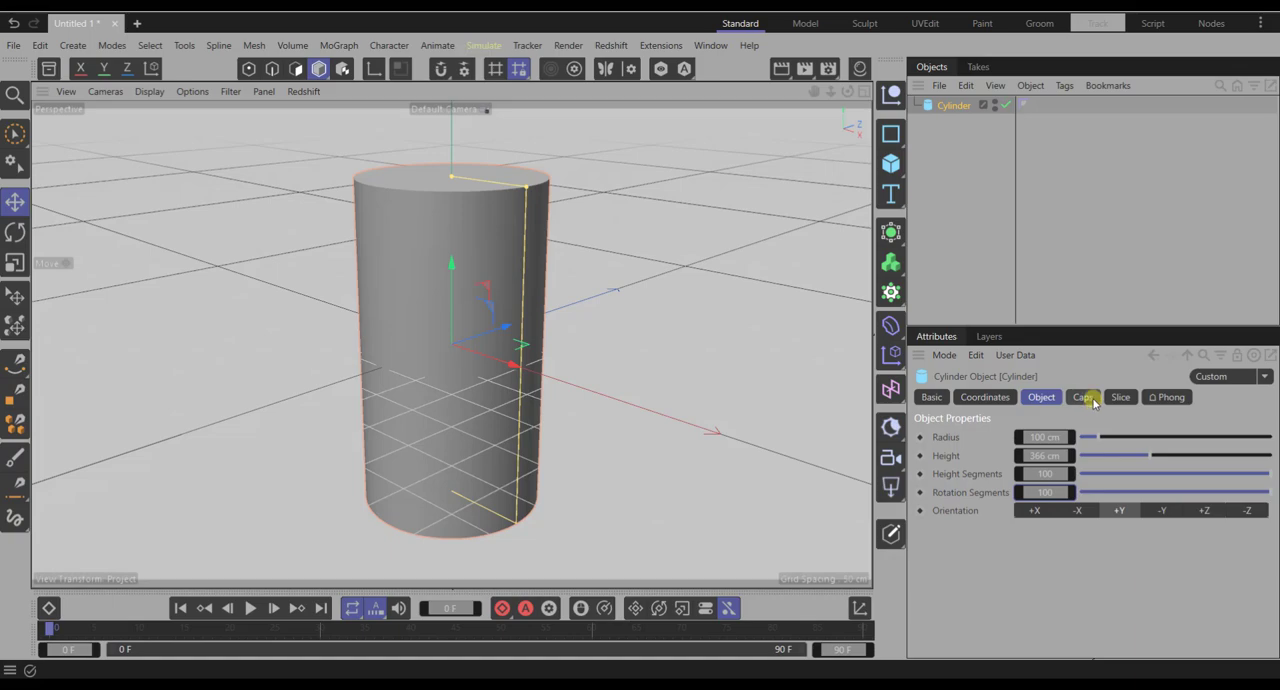
- Set the number of cap segments on the cylinder to 36
click(1085, 397)
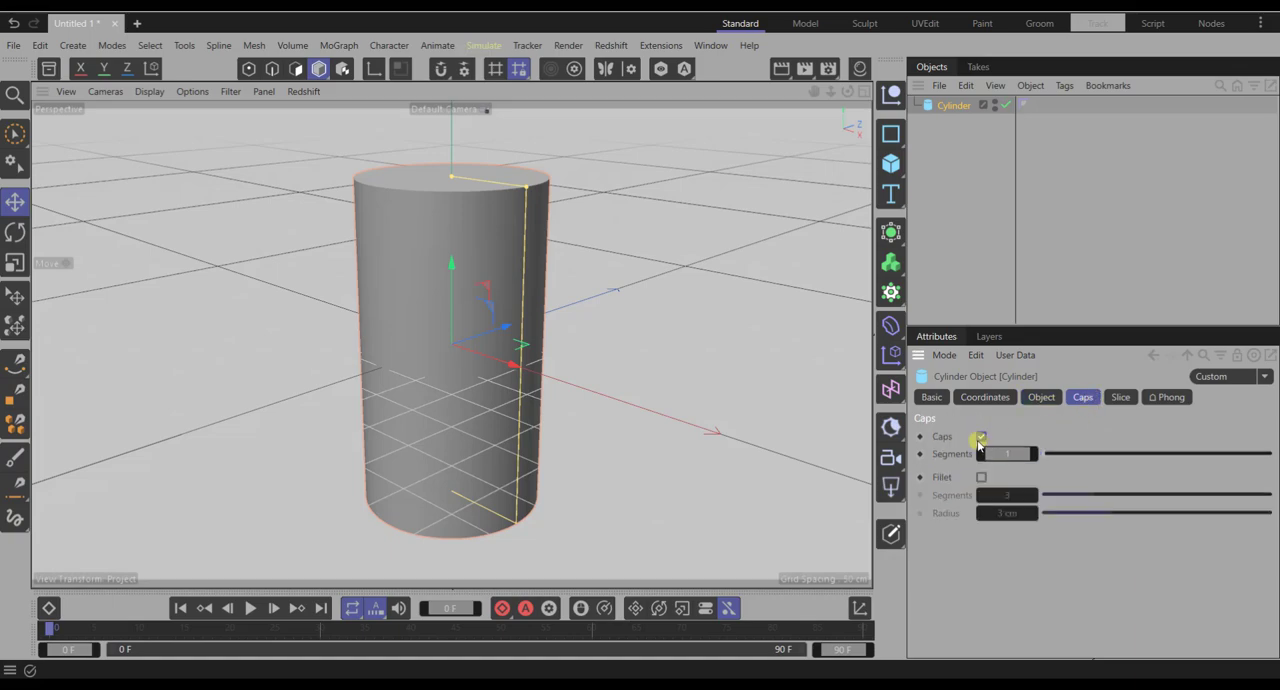
click(1012, 454)
text(36)
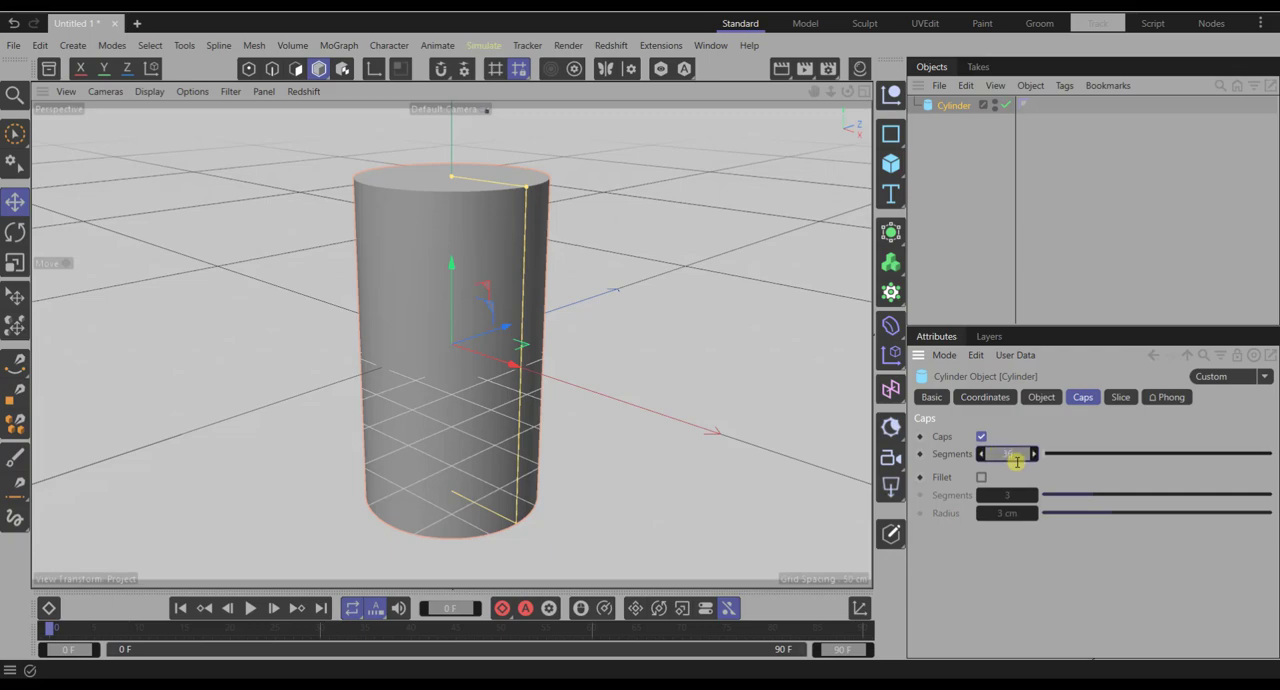
key(Return)
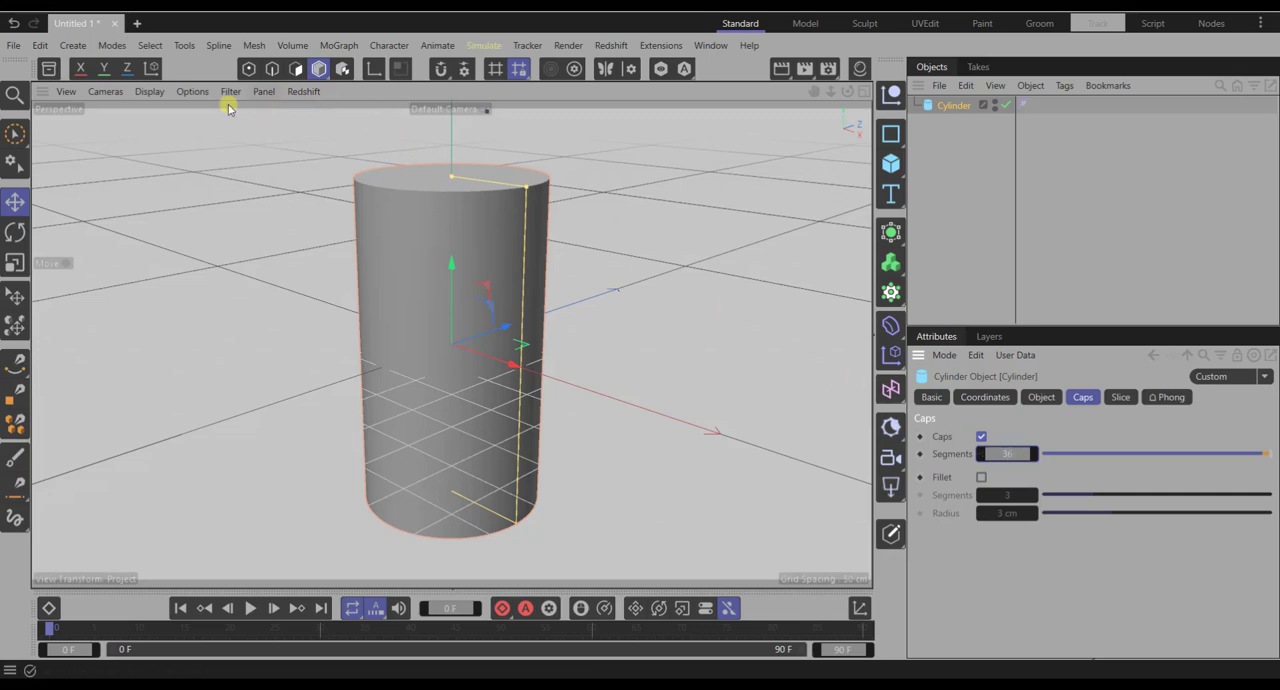
- Show the viewport in Gouraud Shading (Lines) and examine the mesh density on the cylinder's top and side
click(149, 92)
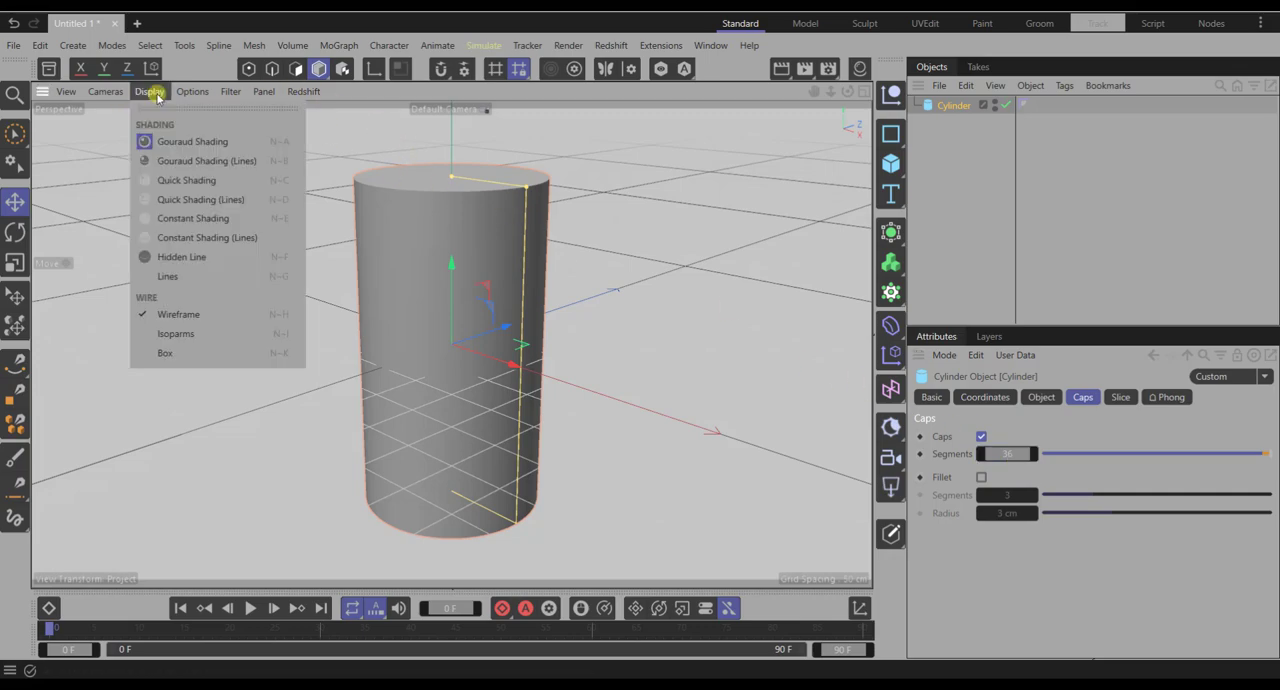
click(190, 161)
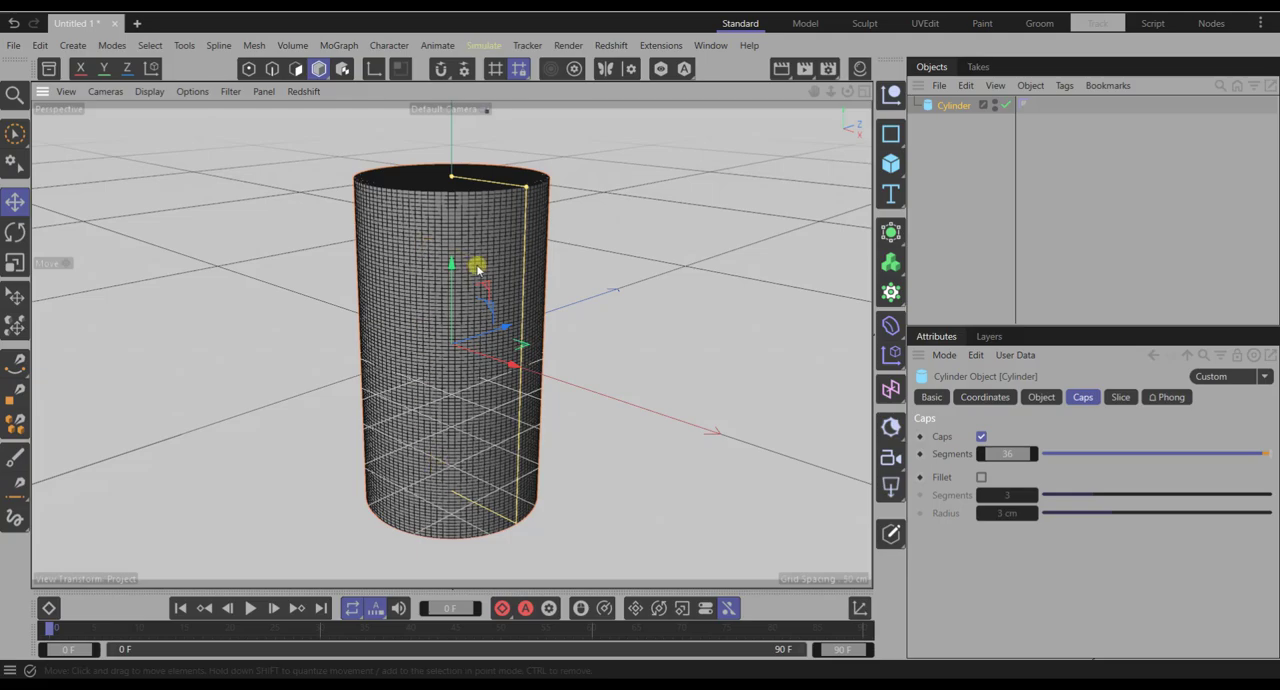
alt+drag(495, 262, 466, 260)
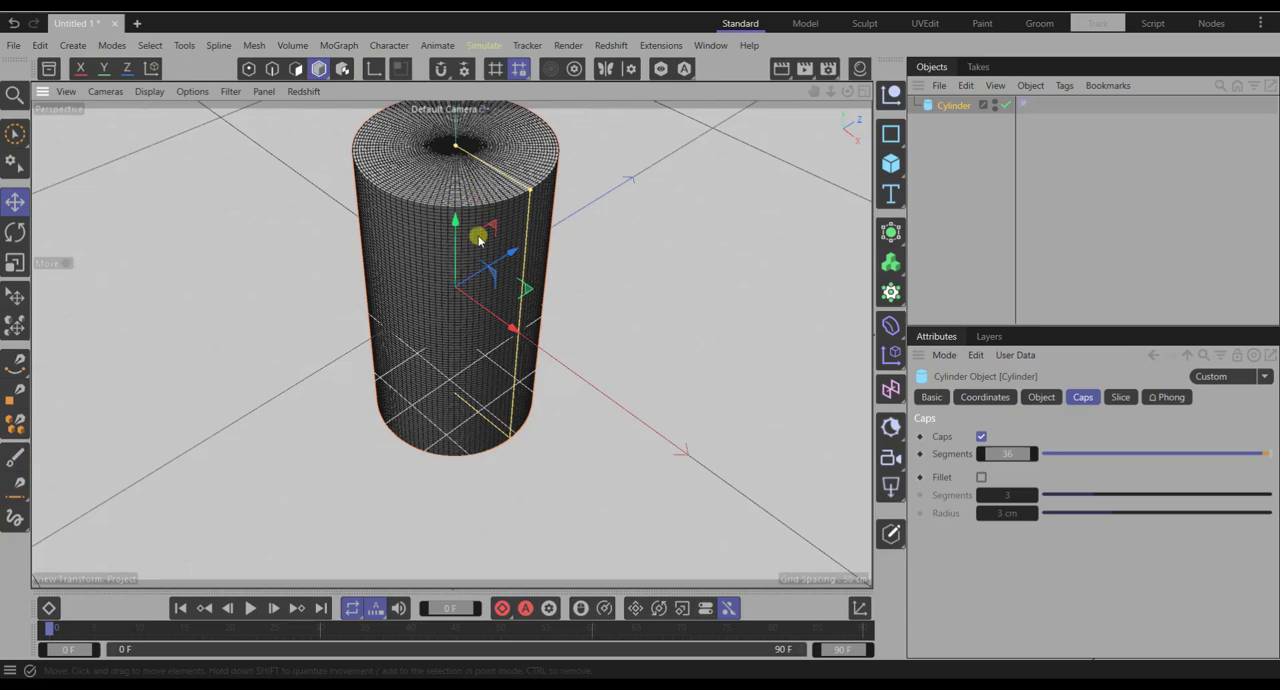
mouse_move(480, 231)
alt+mouse_down()
mouse_move(477, 277)
mouse_move(486, 140)
alt+mouse_up()
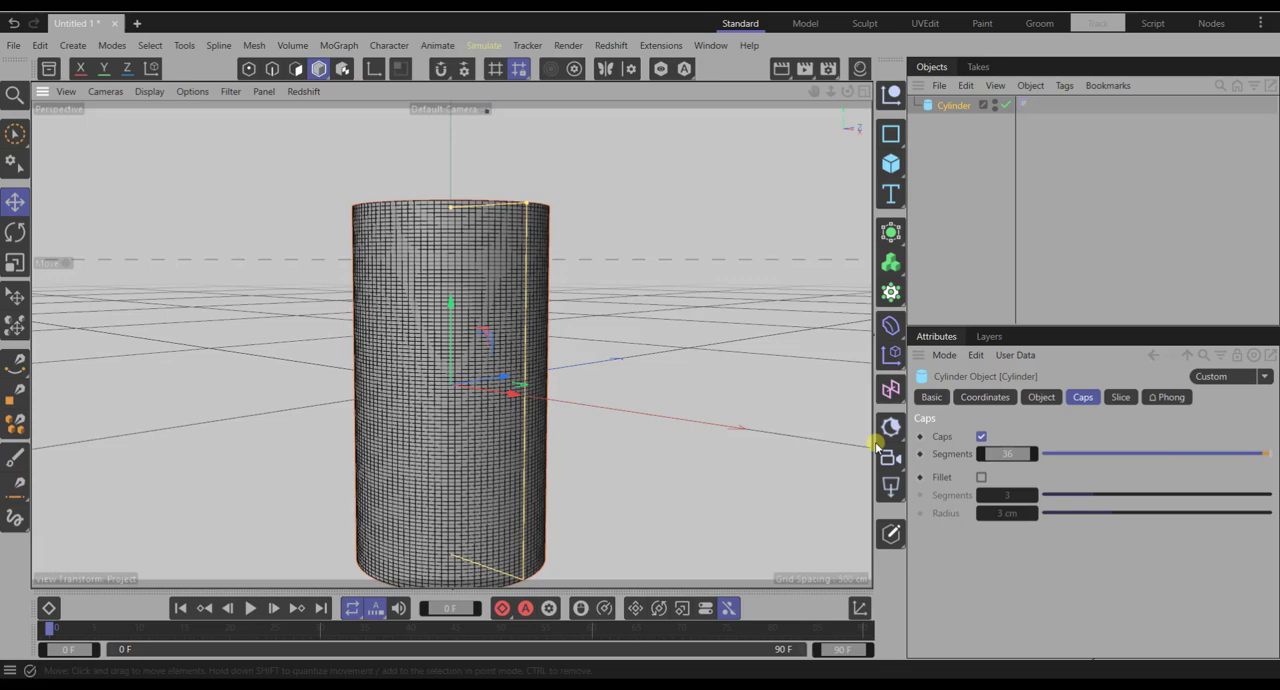
- Enable the fillet on the cylinder's caps with 36 segments and a 7 cm radius
click(981, 477)
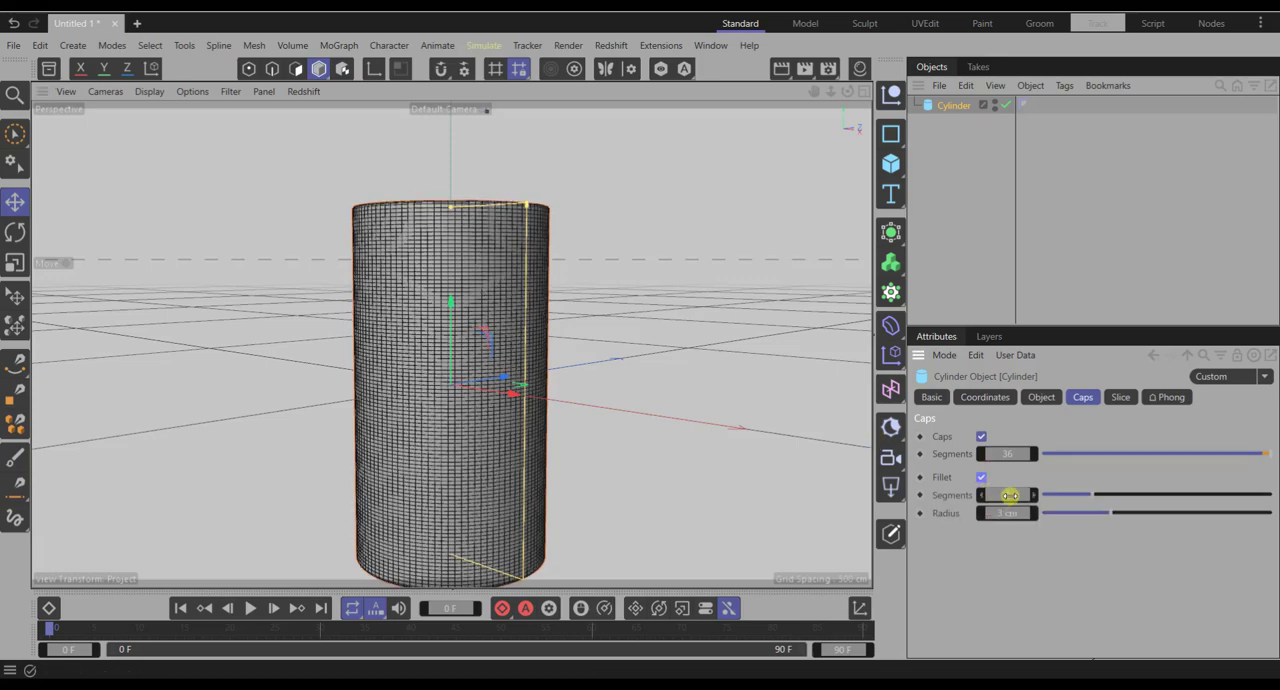
click(1008, 494)
text(3)
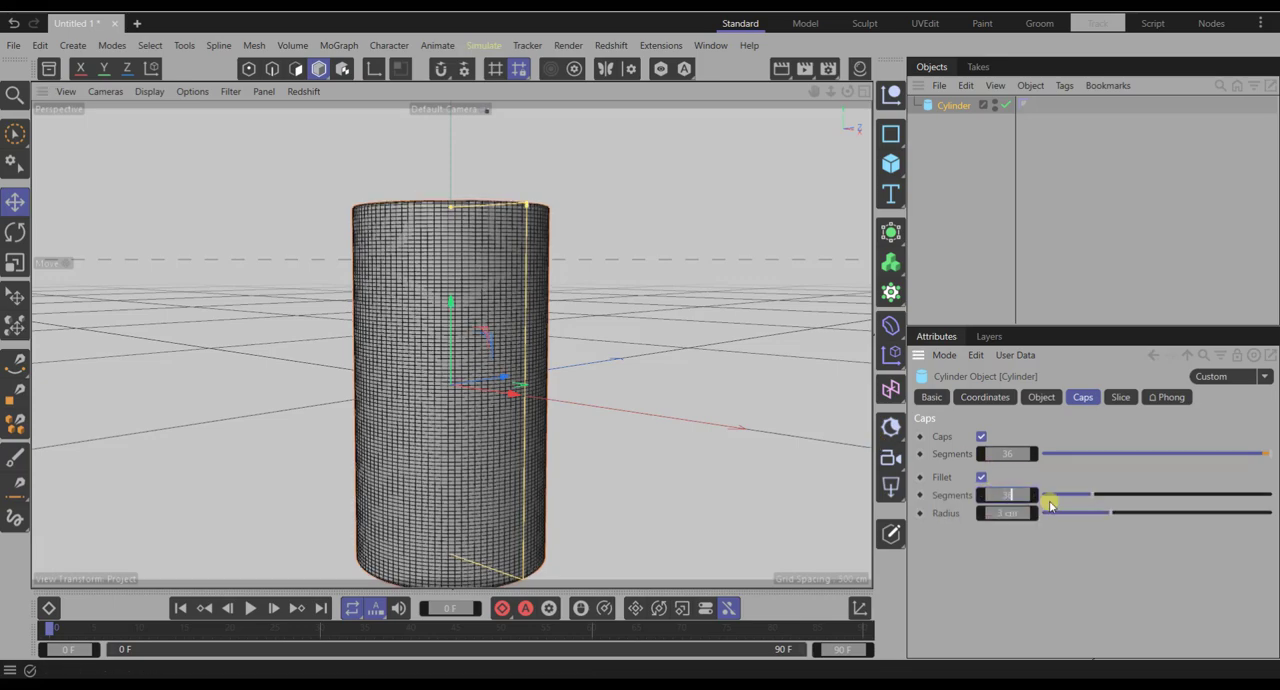
text(6)
key(Return)
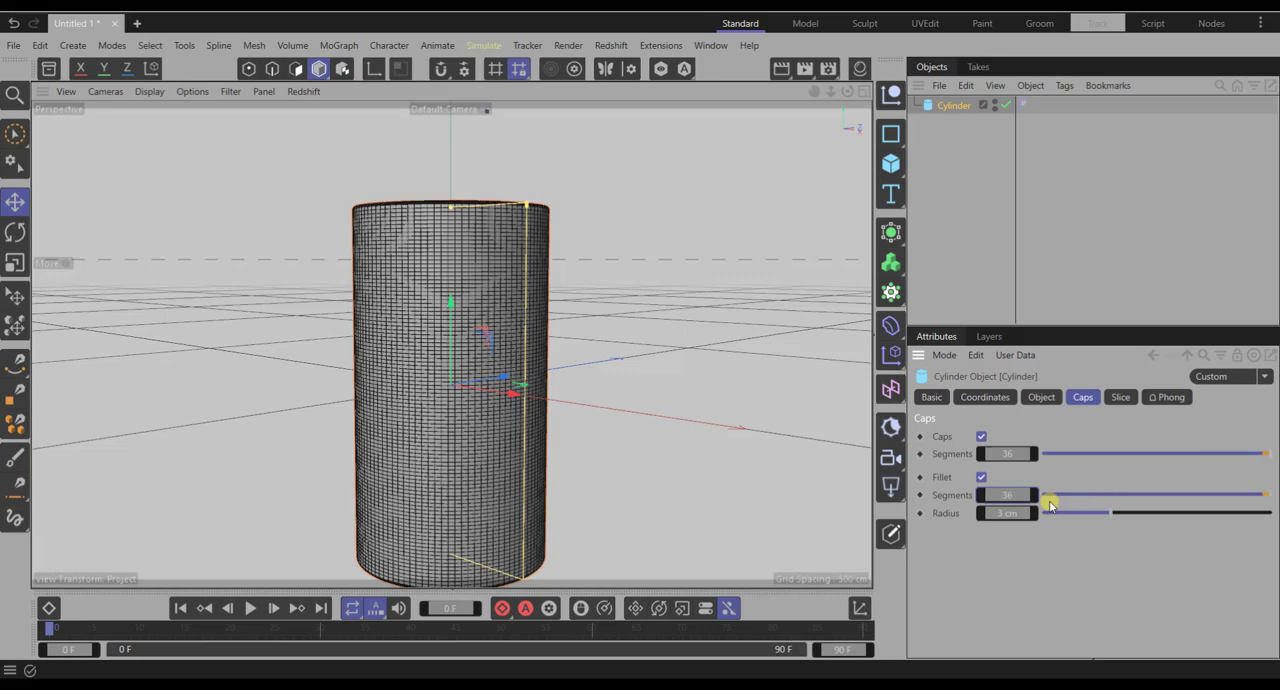
click(1004, 513)
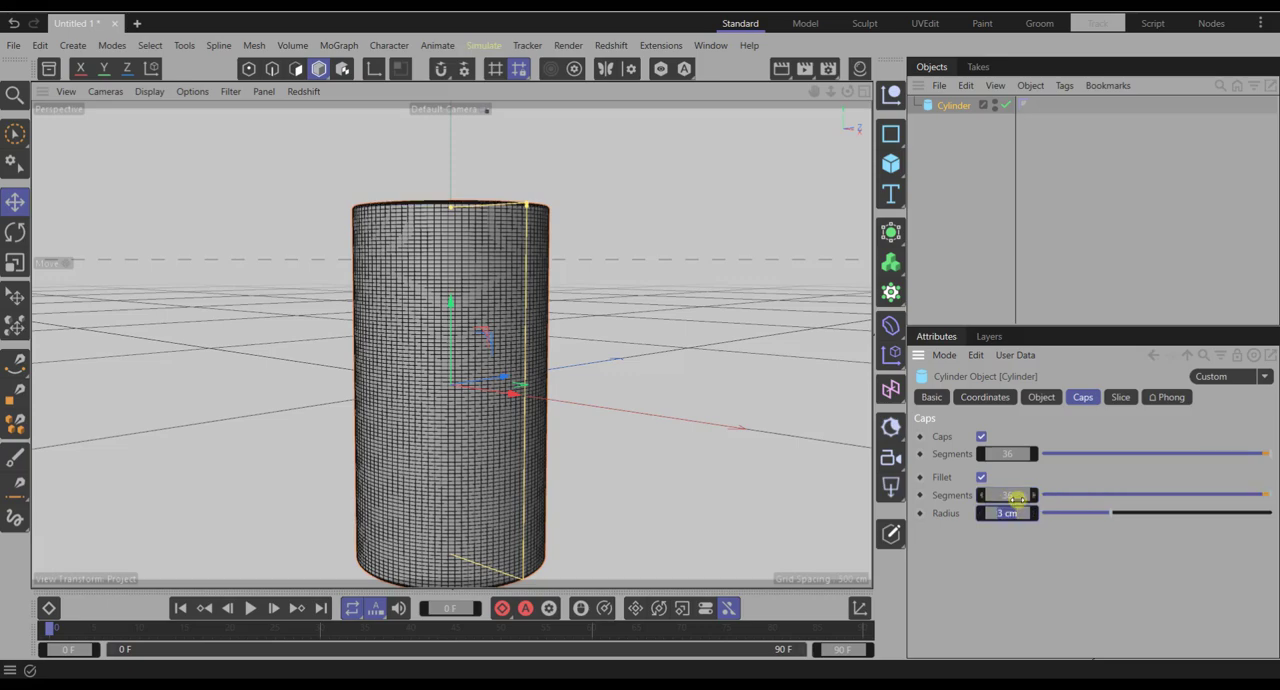
key(BackSpace)
- Switch the viewport display back to plain Gouraud Shading and check the rounded top edge
click(153, 92)
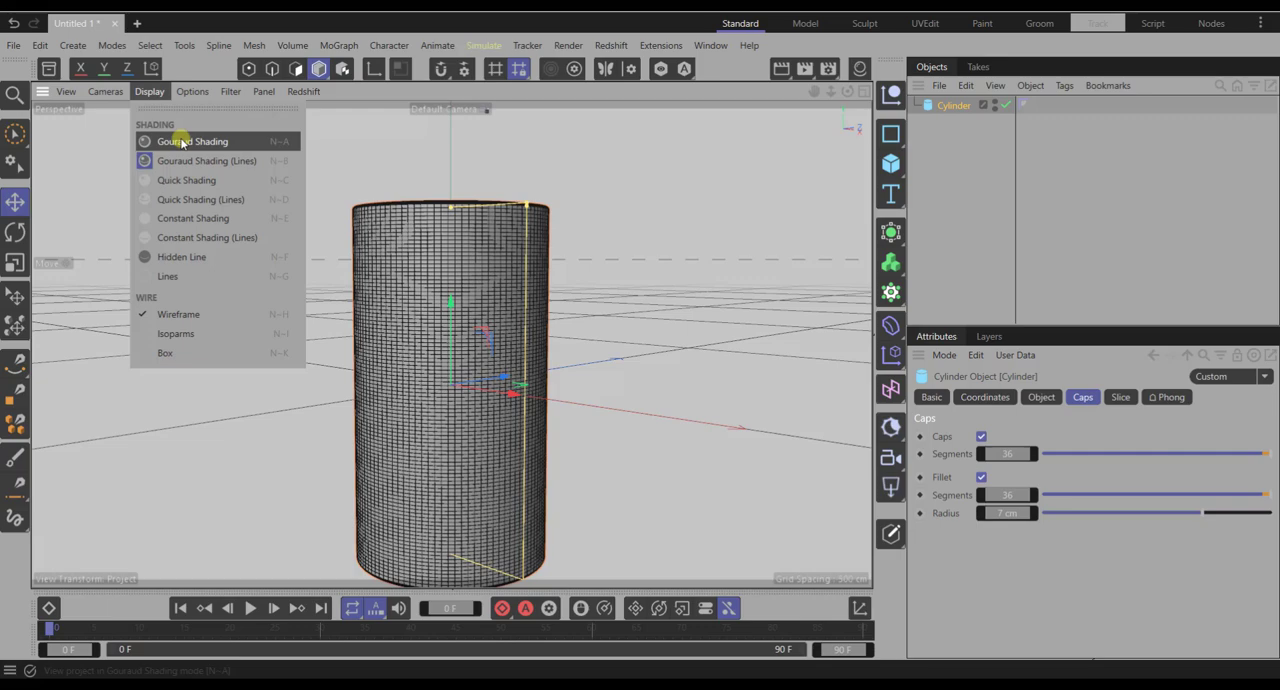
click(183, 143)
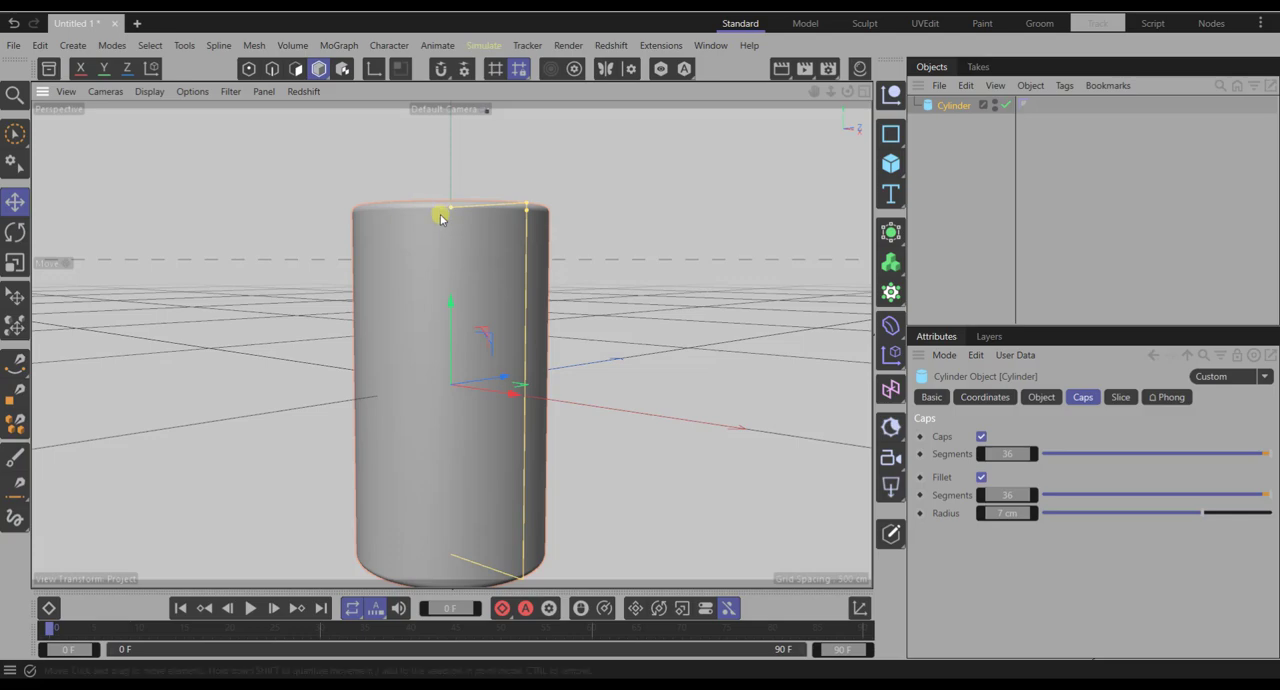
alt+drag(443, 214, 437, 234)
scroll(452, 195, up, 2)
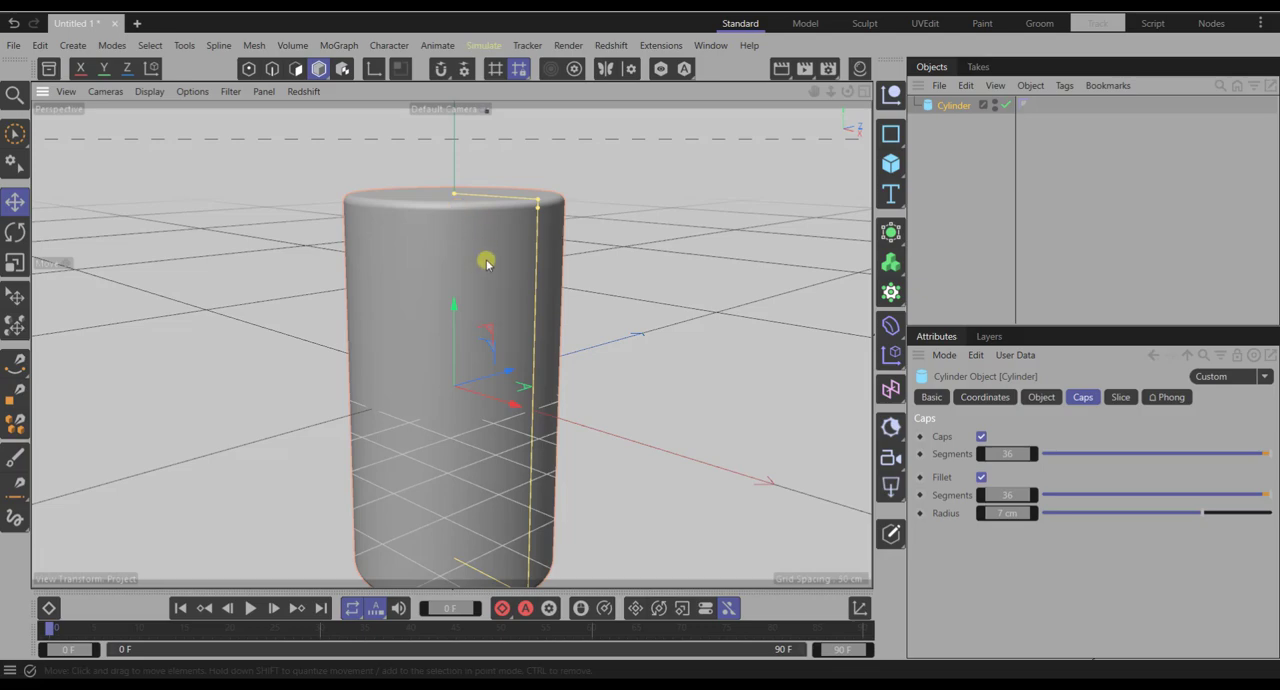
- Convert the candle cylinder to an editable polygon object and maximize the Top view
click(893, 533)
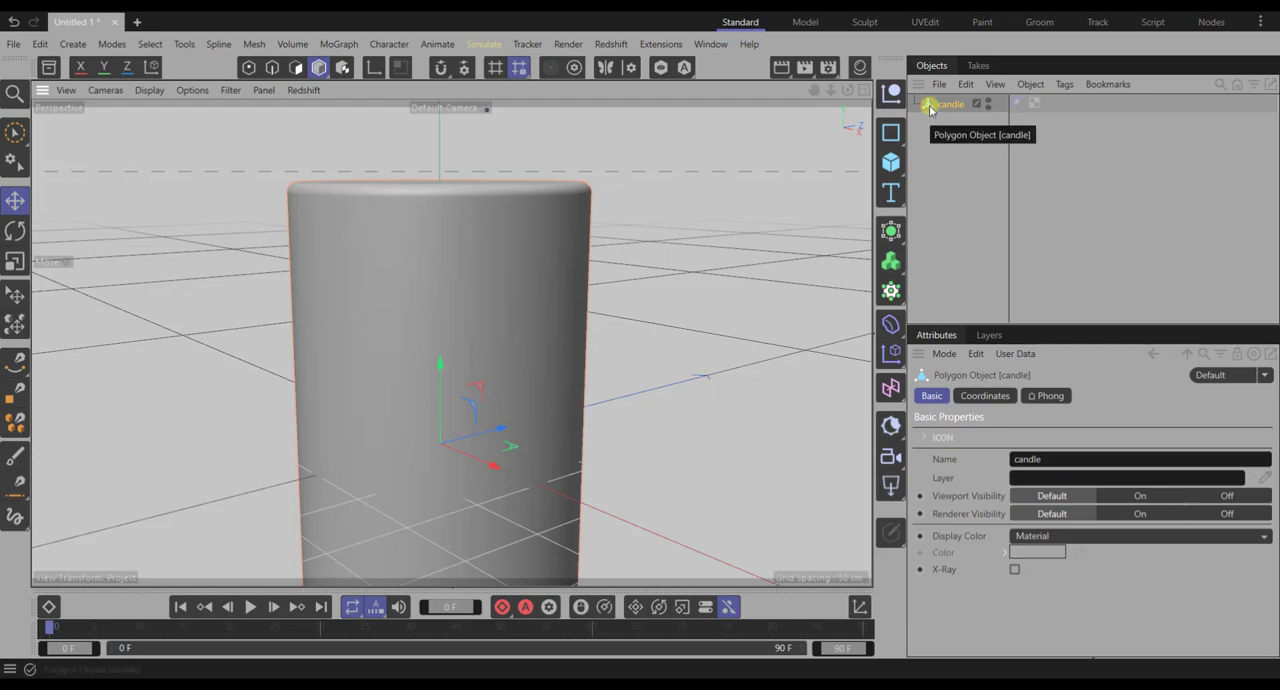
middle_click(664, 278)
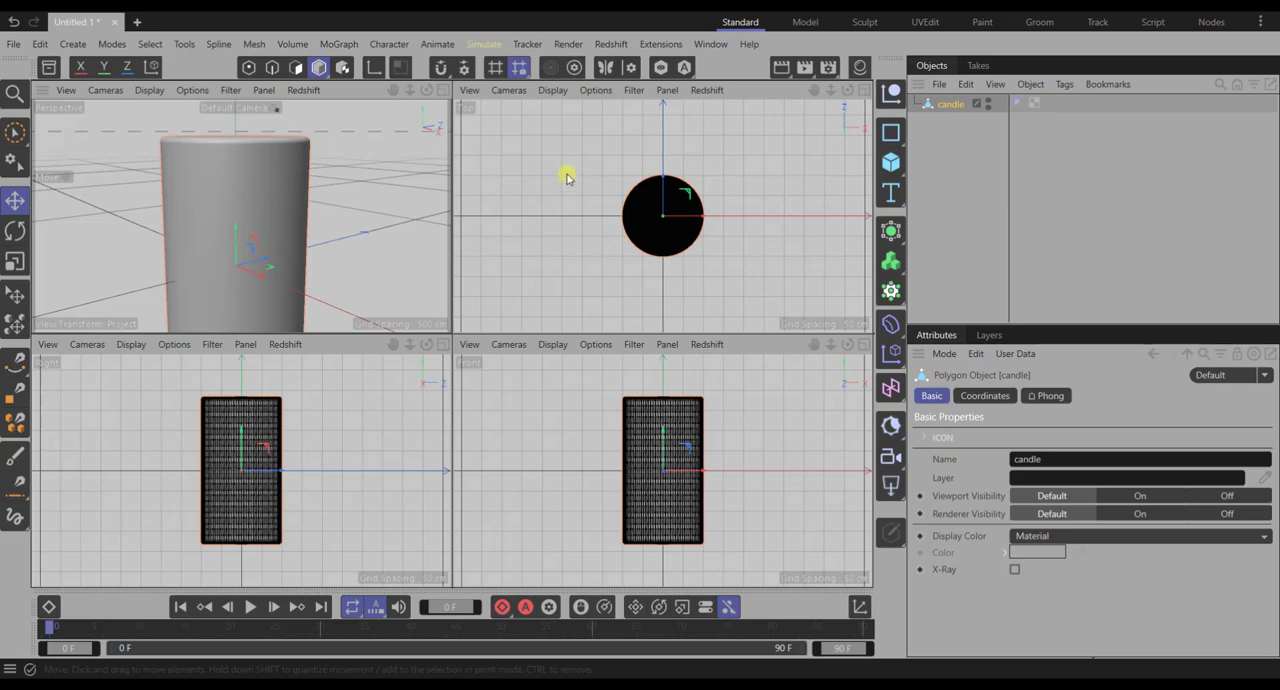
middle_click(566, 178)
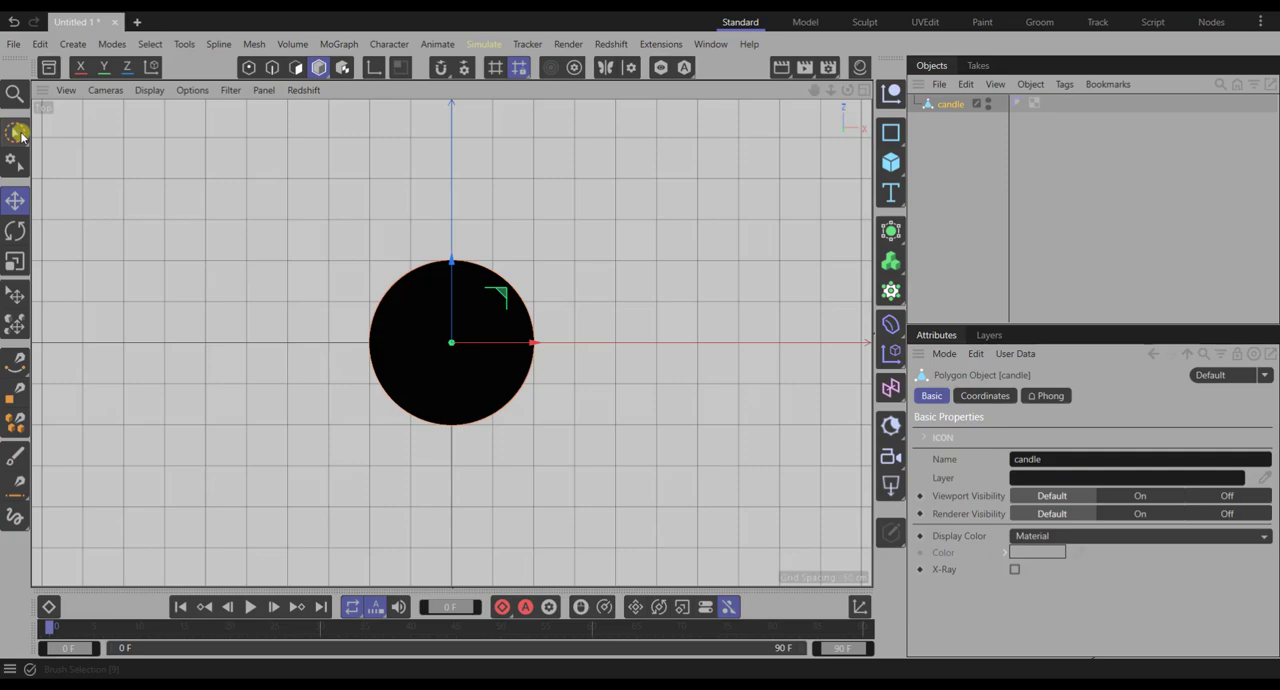
- Select all polygons of the candle's flat top cap with Brush Selection in Polygon mode, leaving out the fillet ring
click(20, 136)
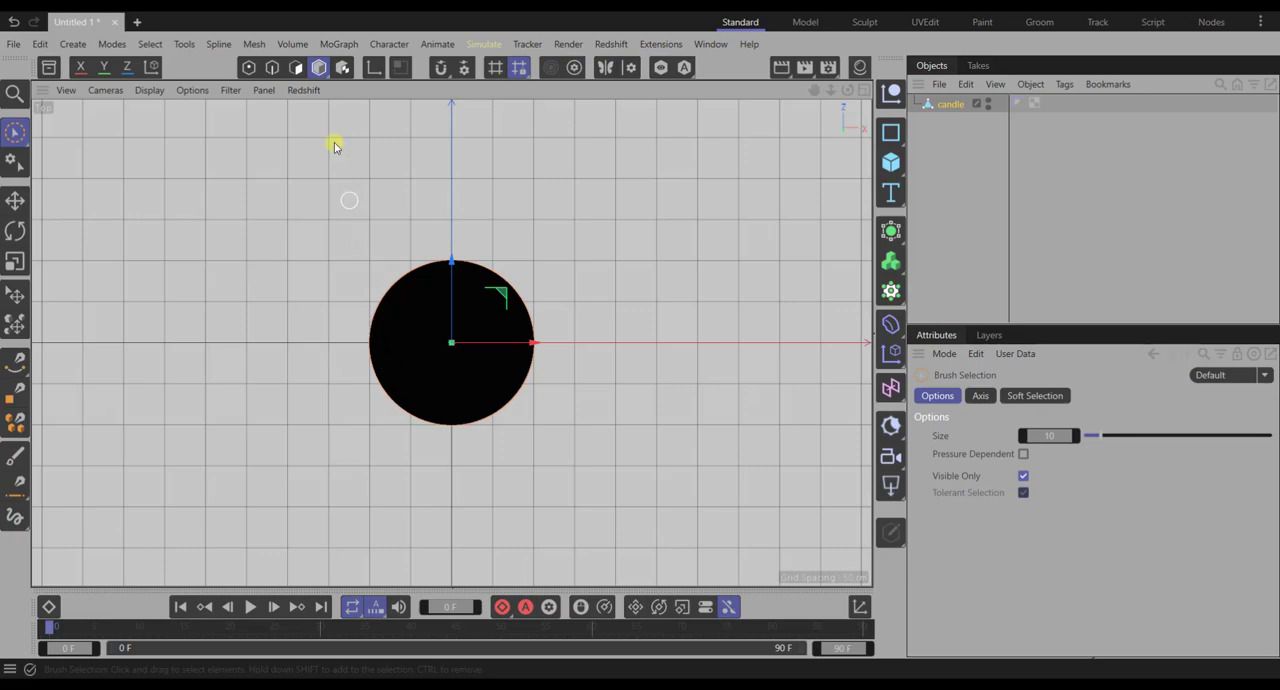
click(298, 72)
scroll(428, 310, up, 4)
scroll(428, 310, up, 2)
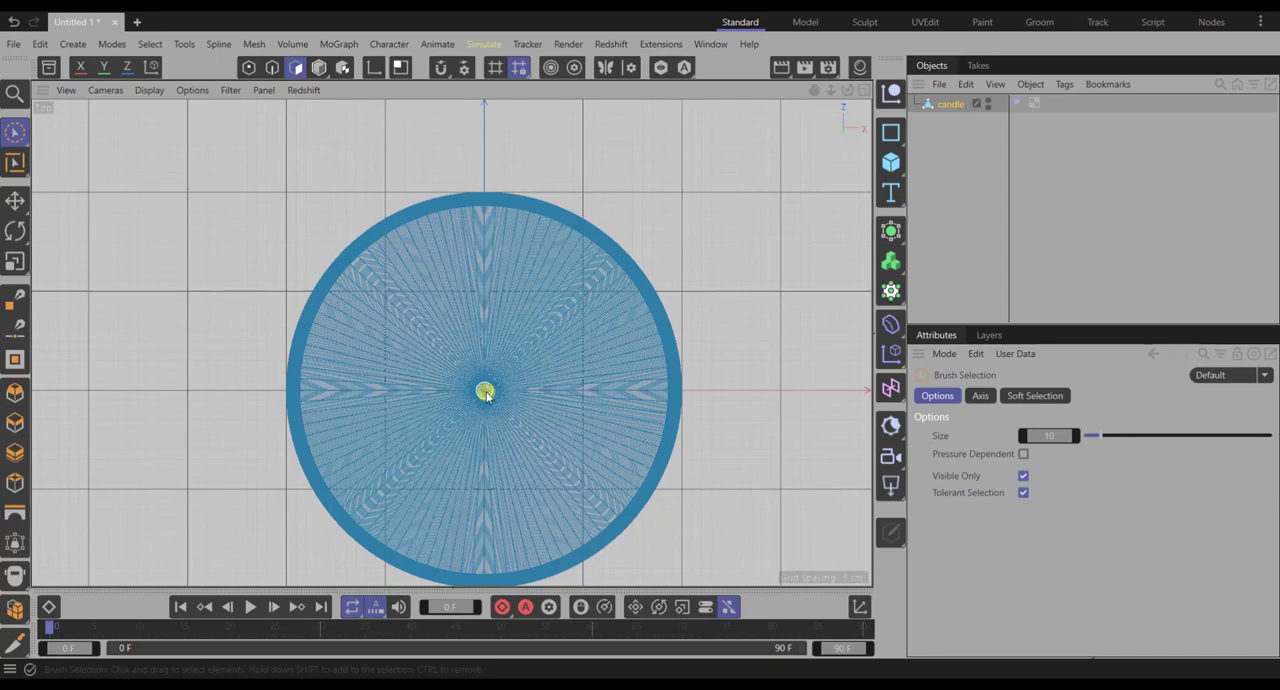
middle_drag(486, 391, 486, 395)
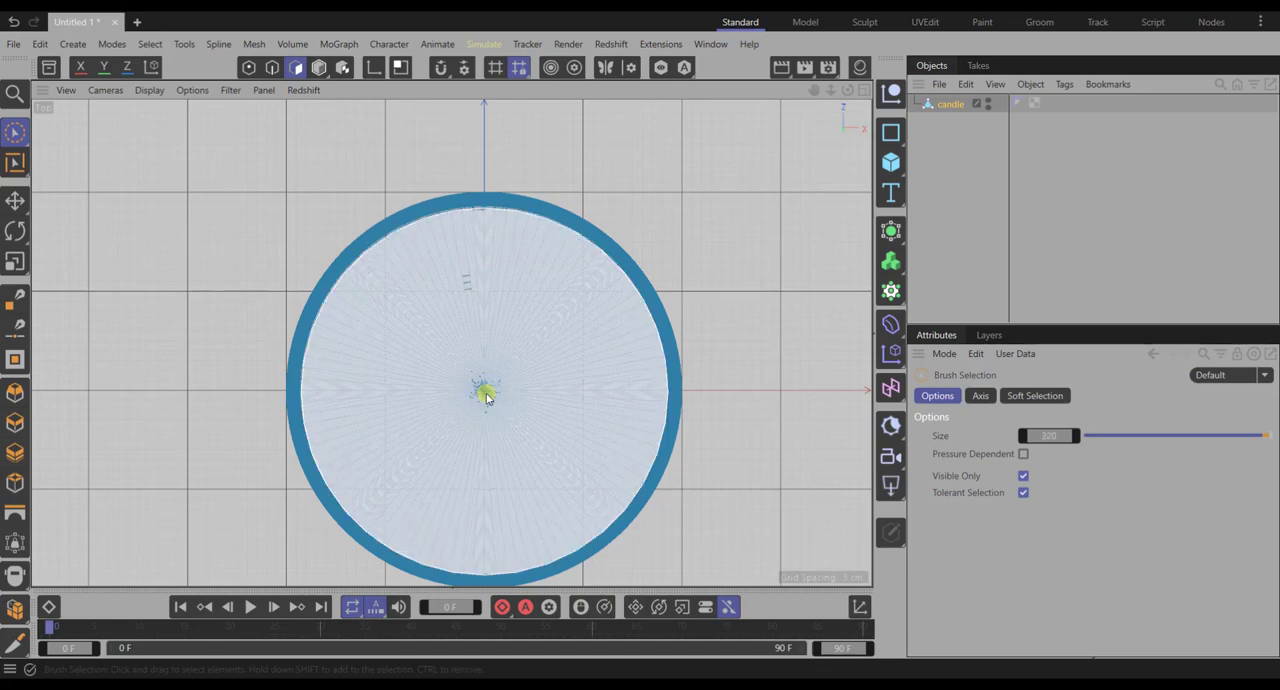
click(486, 395)
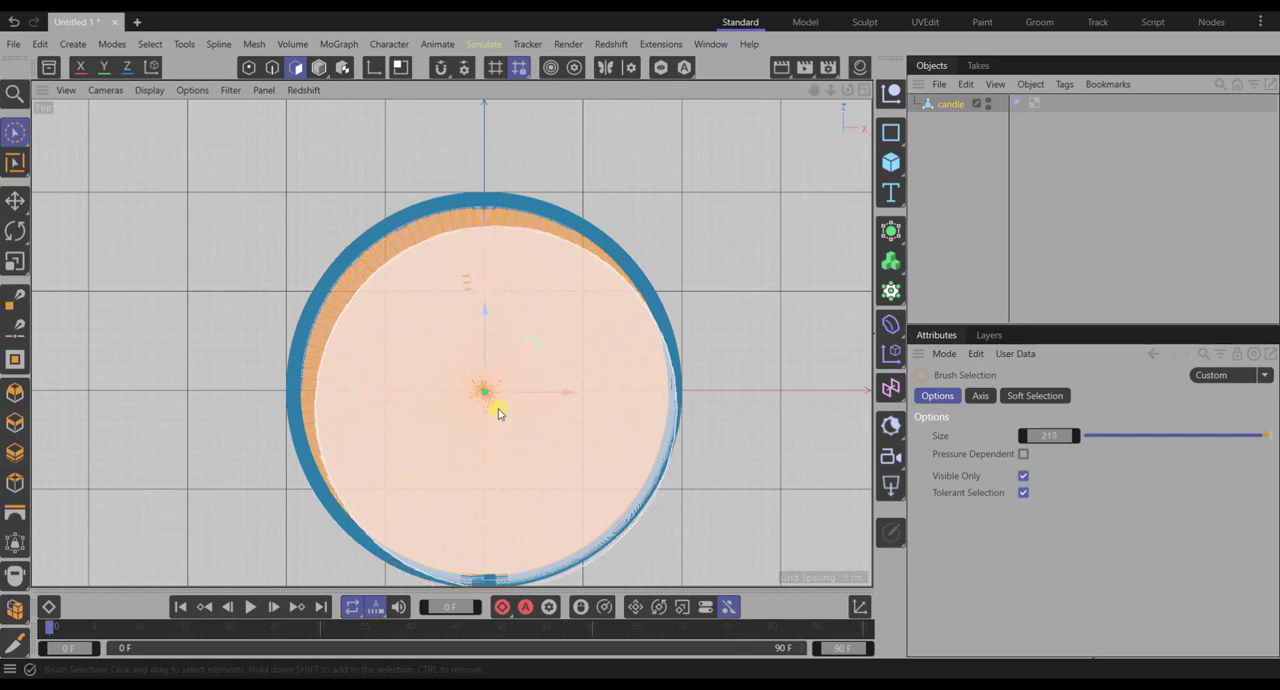
middle_drag(499, 409, 497, 410)
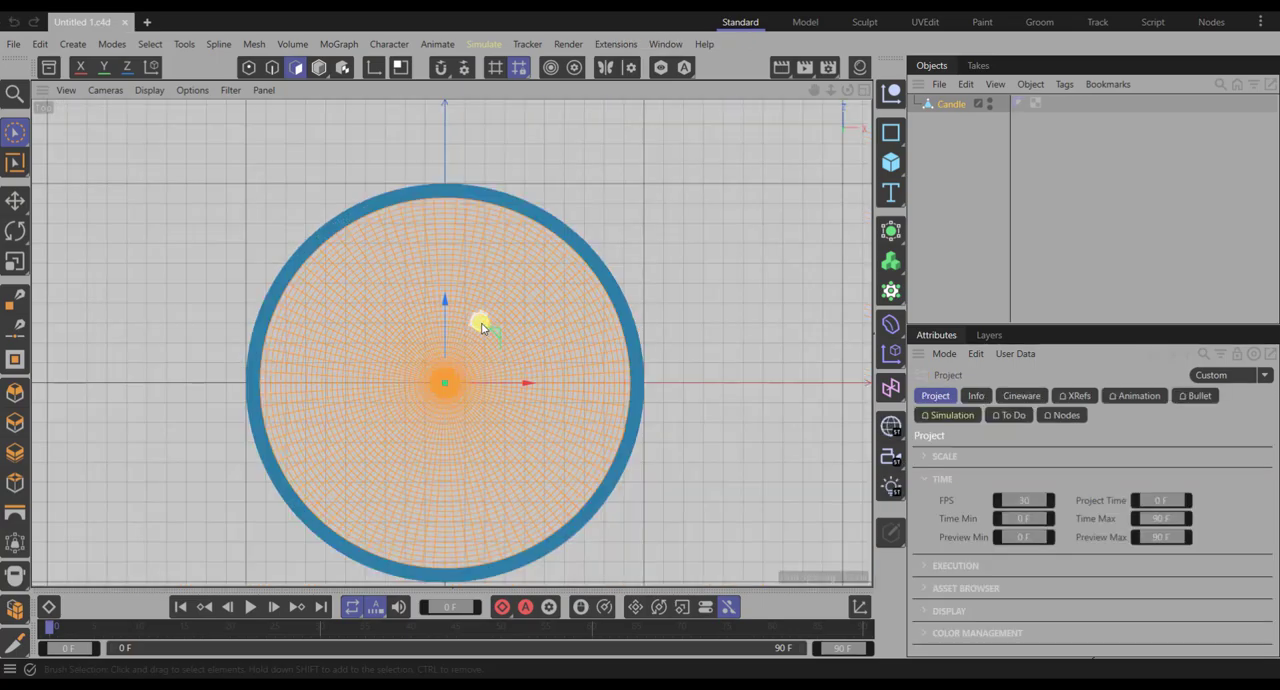
scroll(437, 410, up, 3)
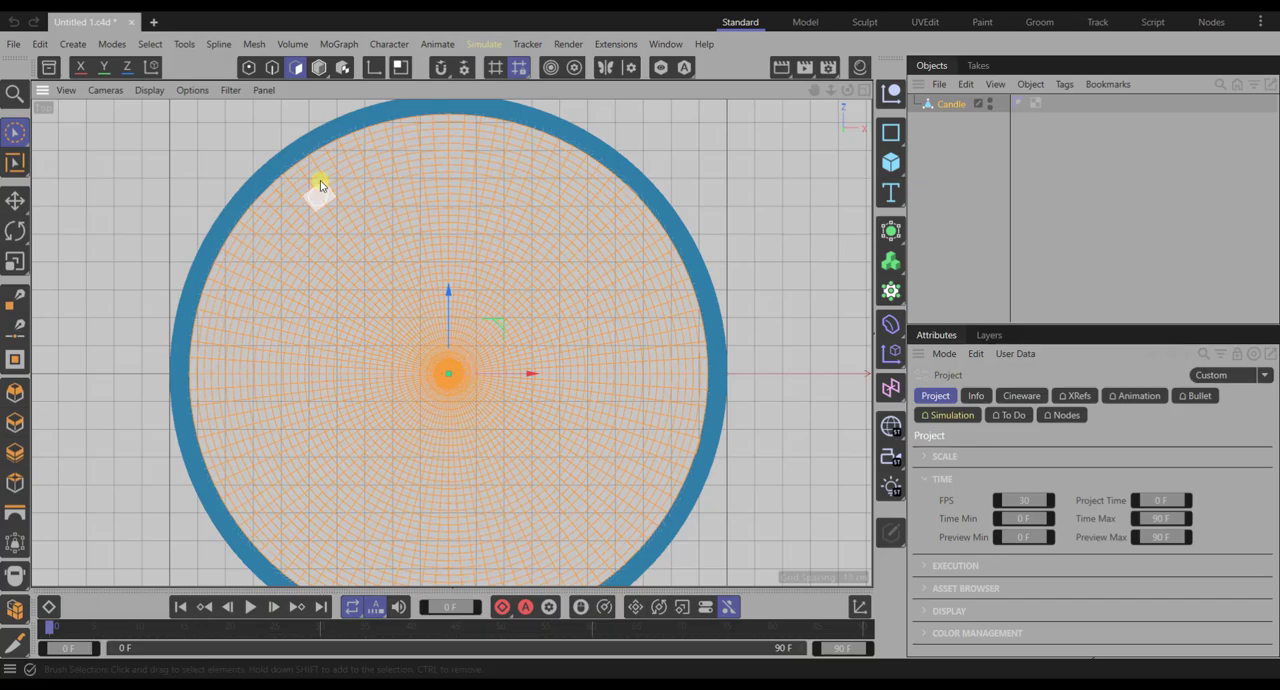
scroll(254, 189, up, 4)
scroll(260, 191, down, 3)
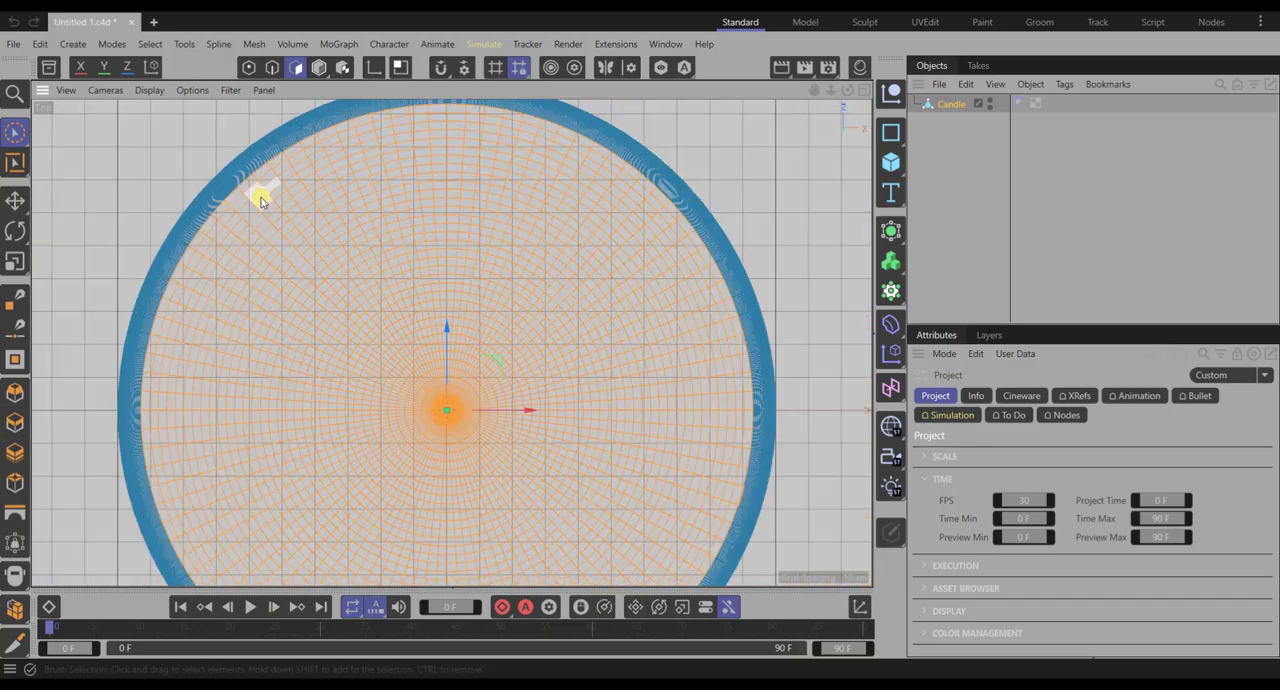
- In the Perspective view, sink the selected top cap polygons slightly into the candle and scale them down a little to slope the inner rim
scroll(260, 201, down, 4)
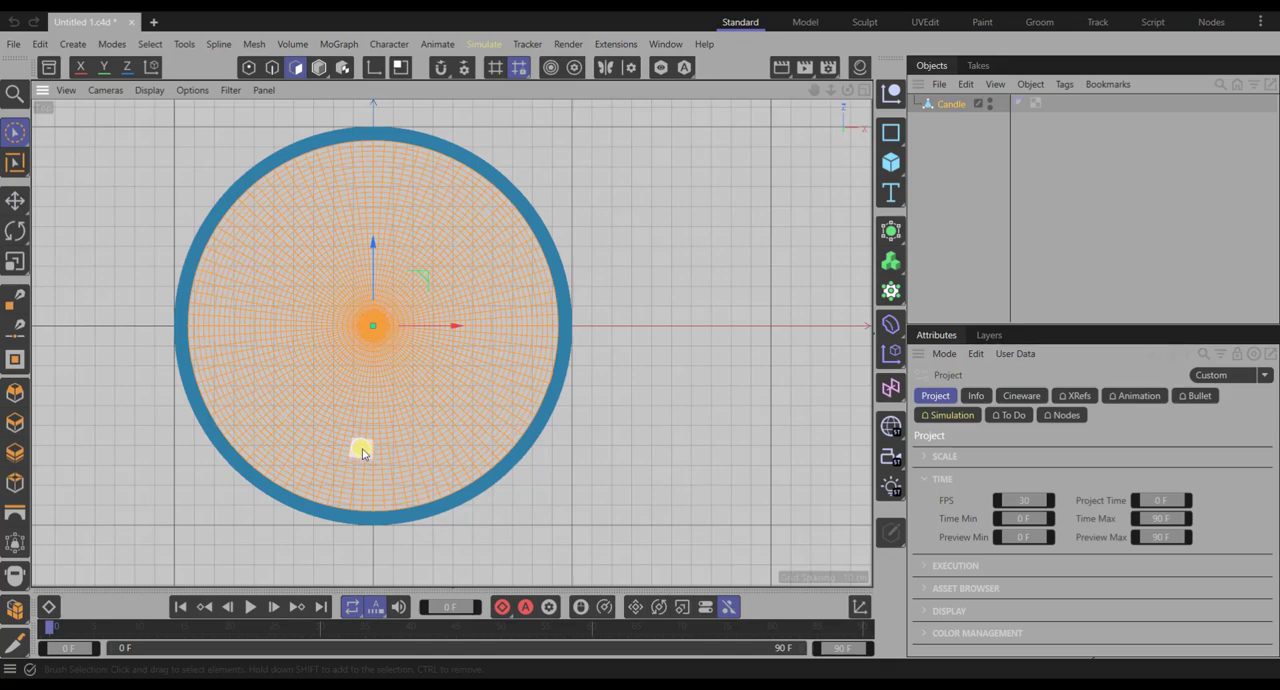
middle_click(658, 316)
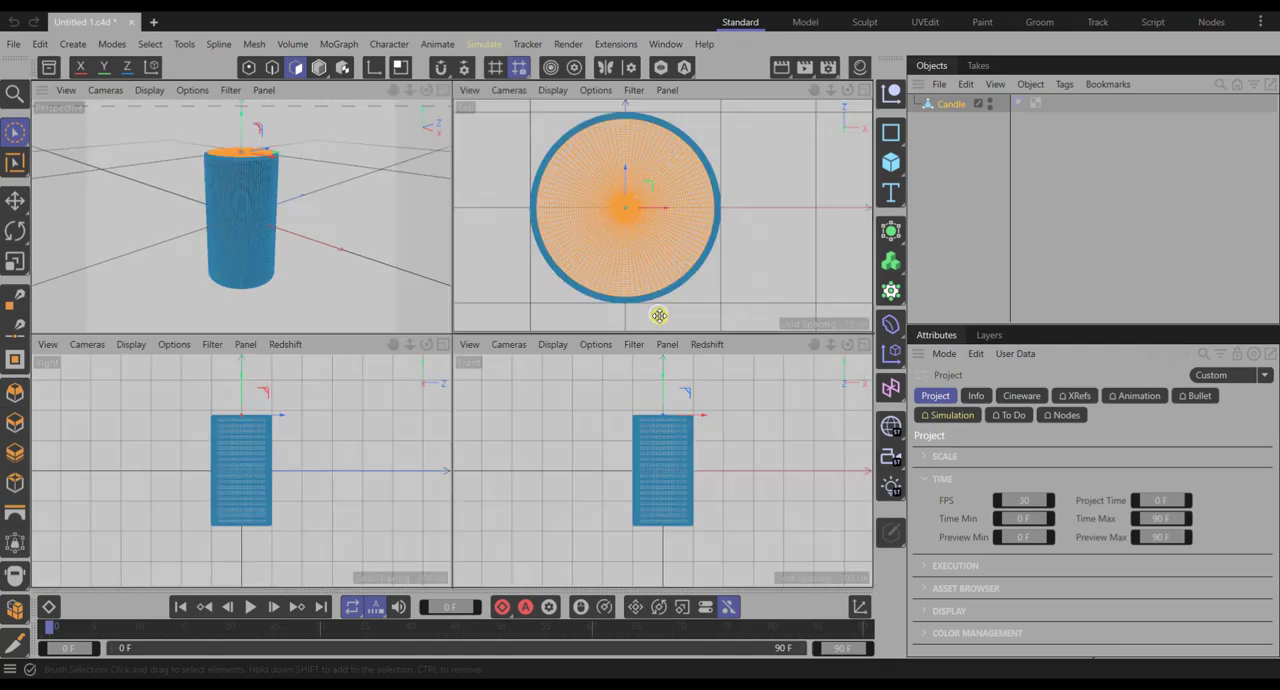
middle_click(324, 236)
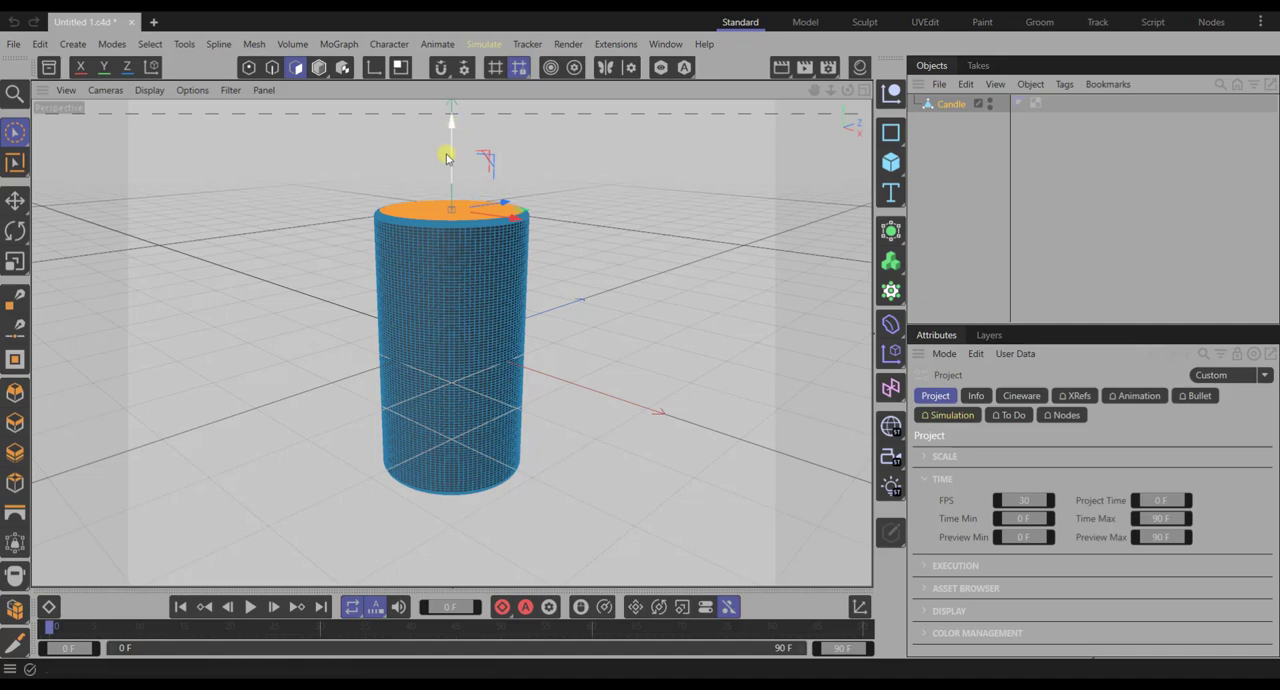
scroll(448, 158, up, 5)
drag(451, 170, 448, 181)
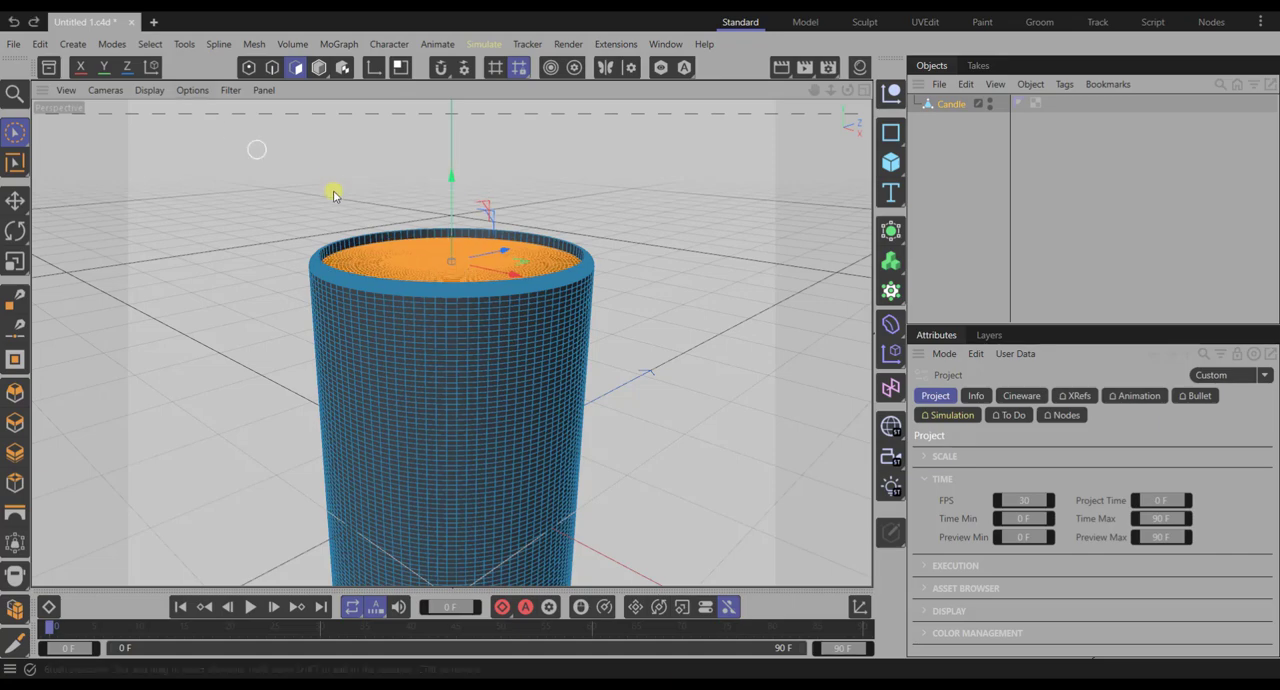
click(15, 261)
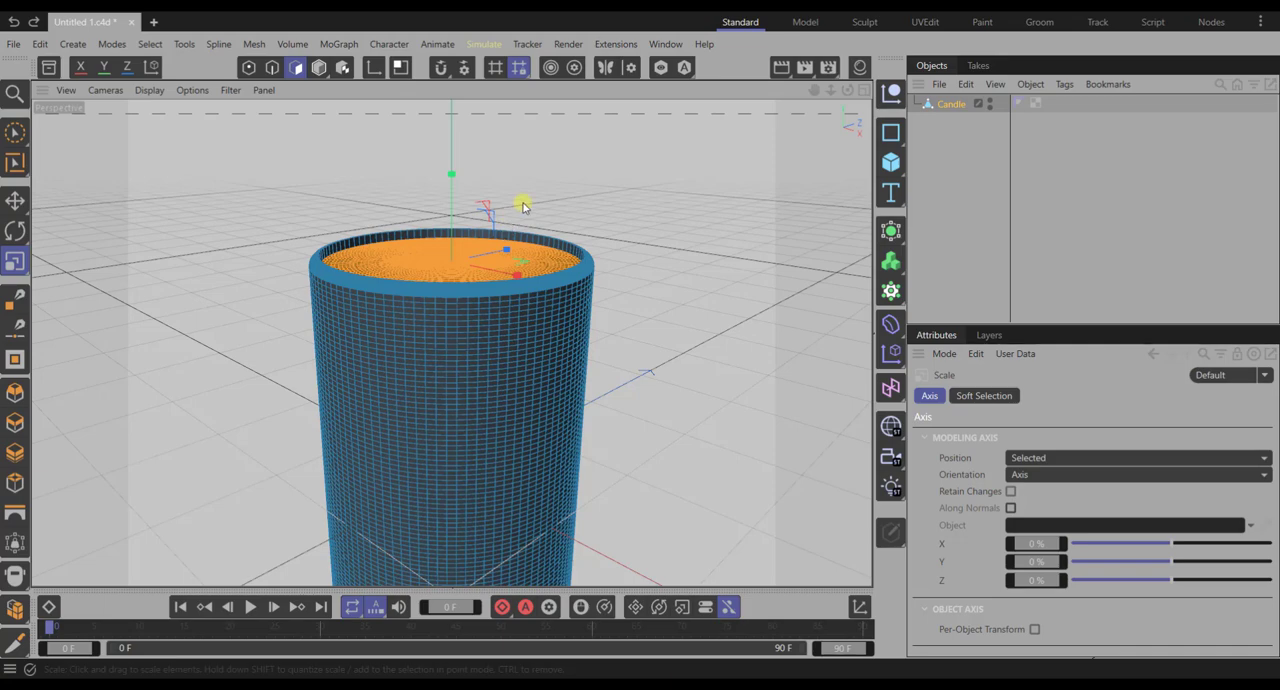
drag(529, 194, 497, 252)
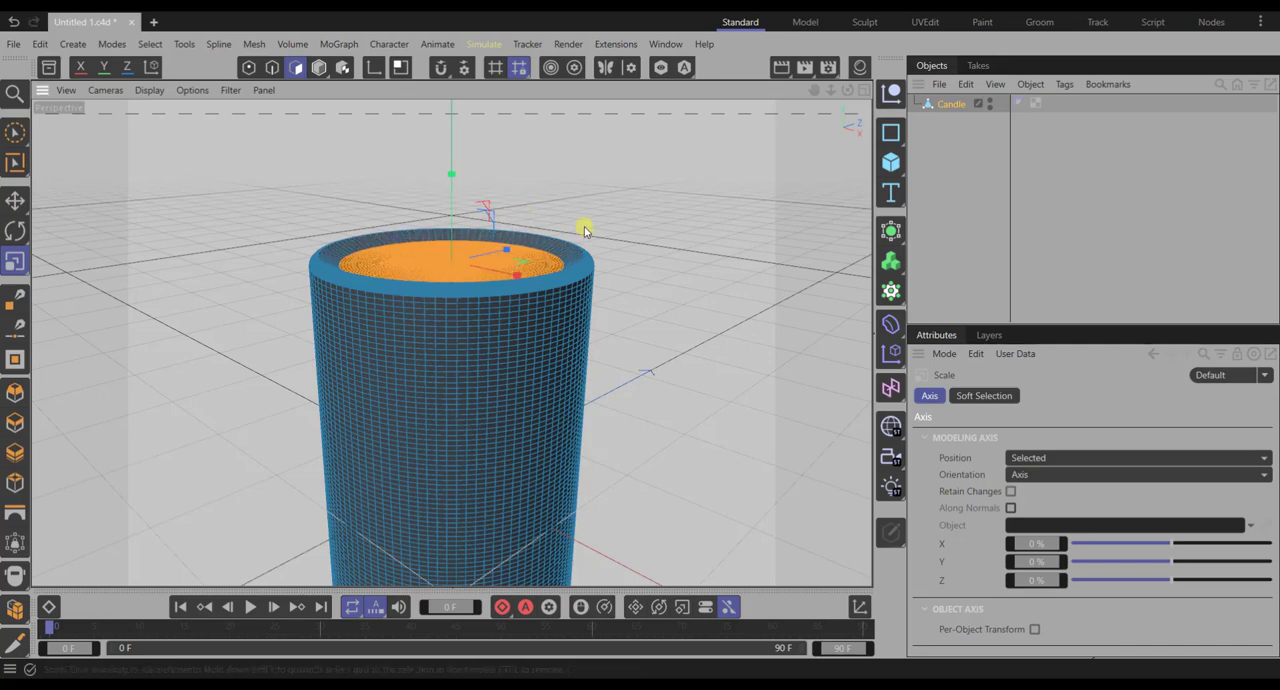
- Switch to the Sculpt layout and, in Model mode, make the candle sculptable with a Subdivide at level 0, then show the object list
click(865, 22)
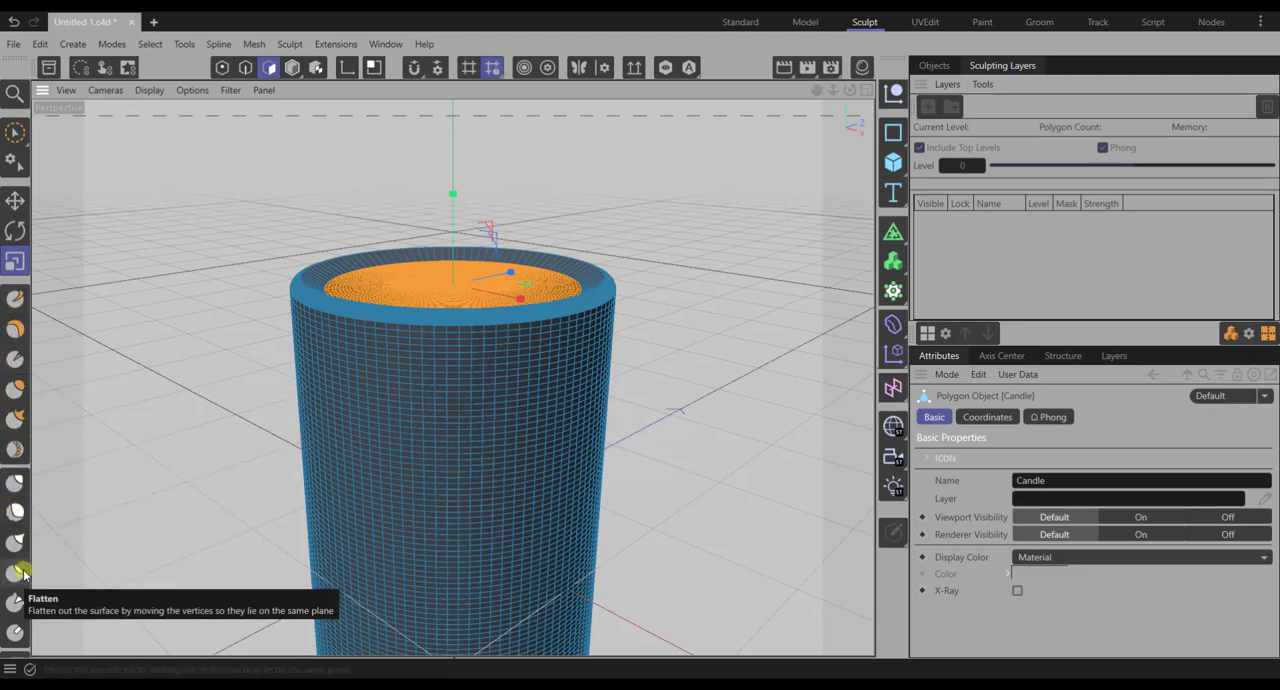
click(293, 68)
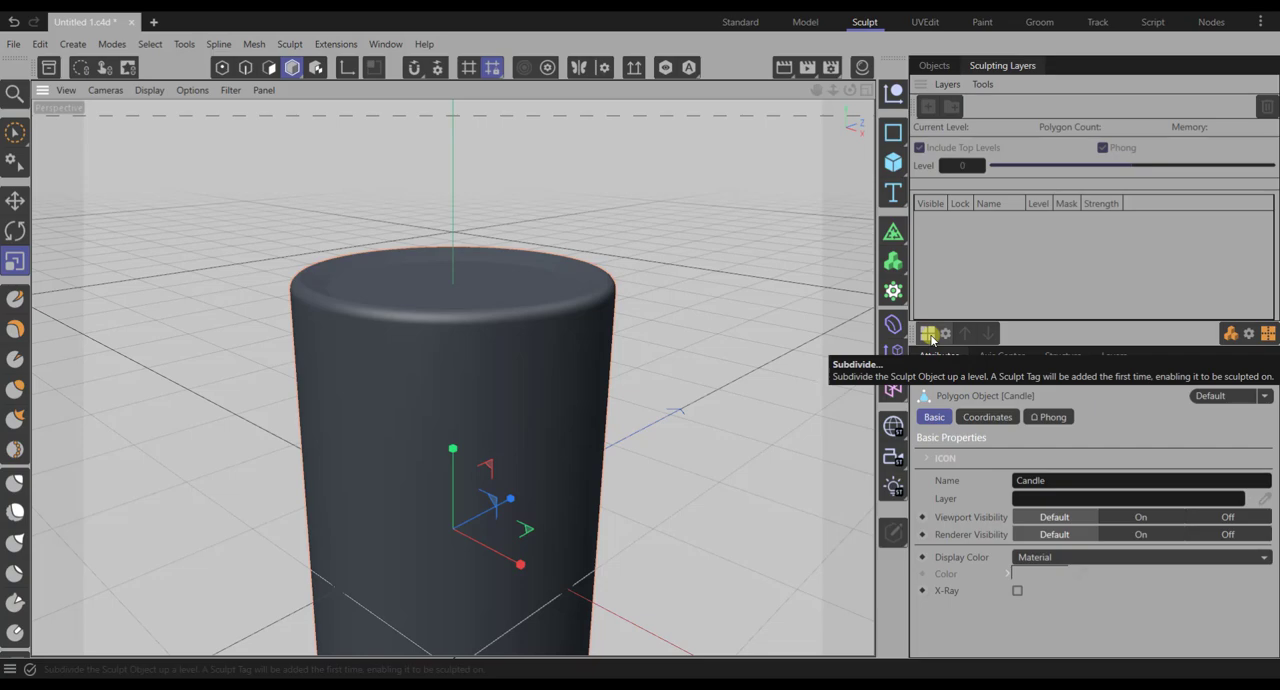
click(930, 337)
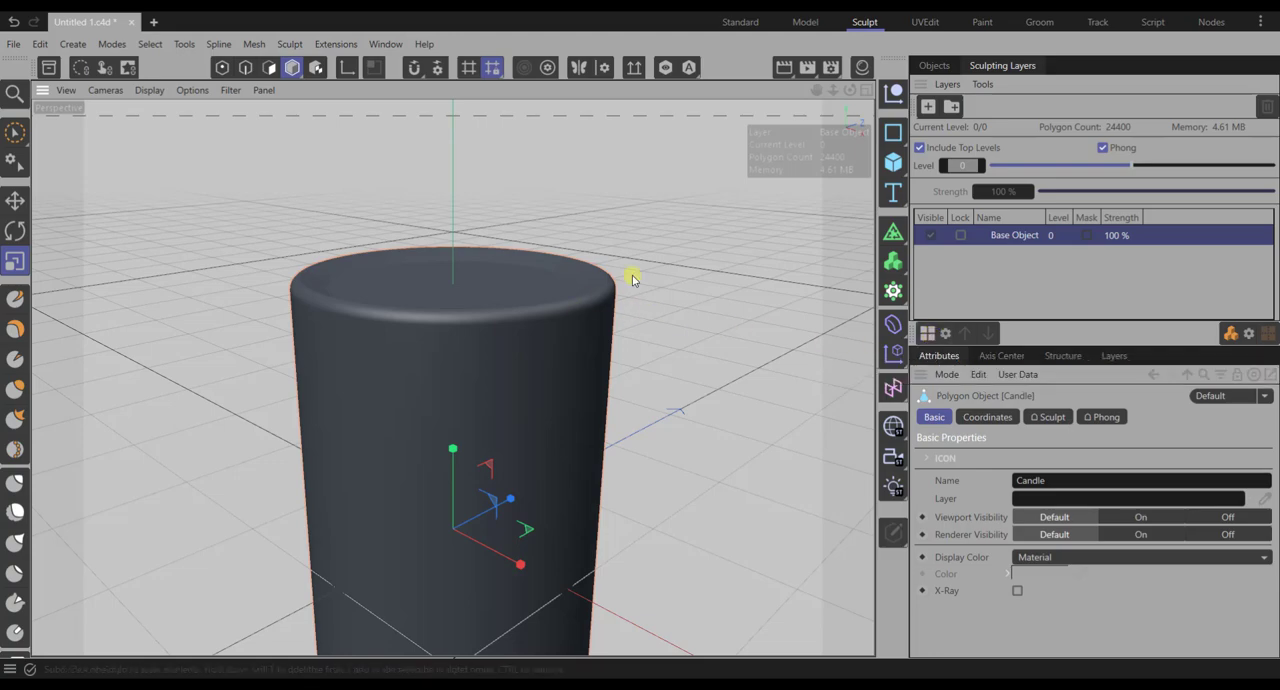
click(936, 66)
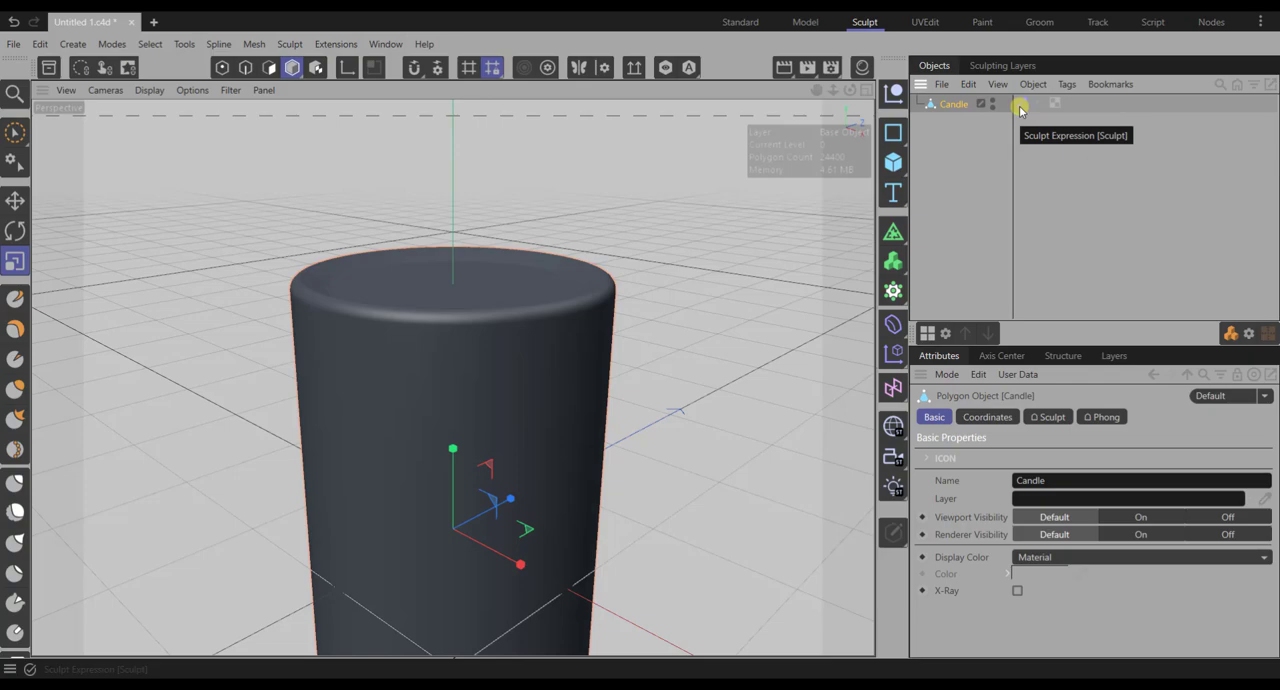
- Sculpt vertical drip marks down the candle's side with the Draw brush, enabling Invert to carve grooves as well
click(15, 298)
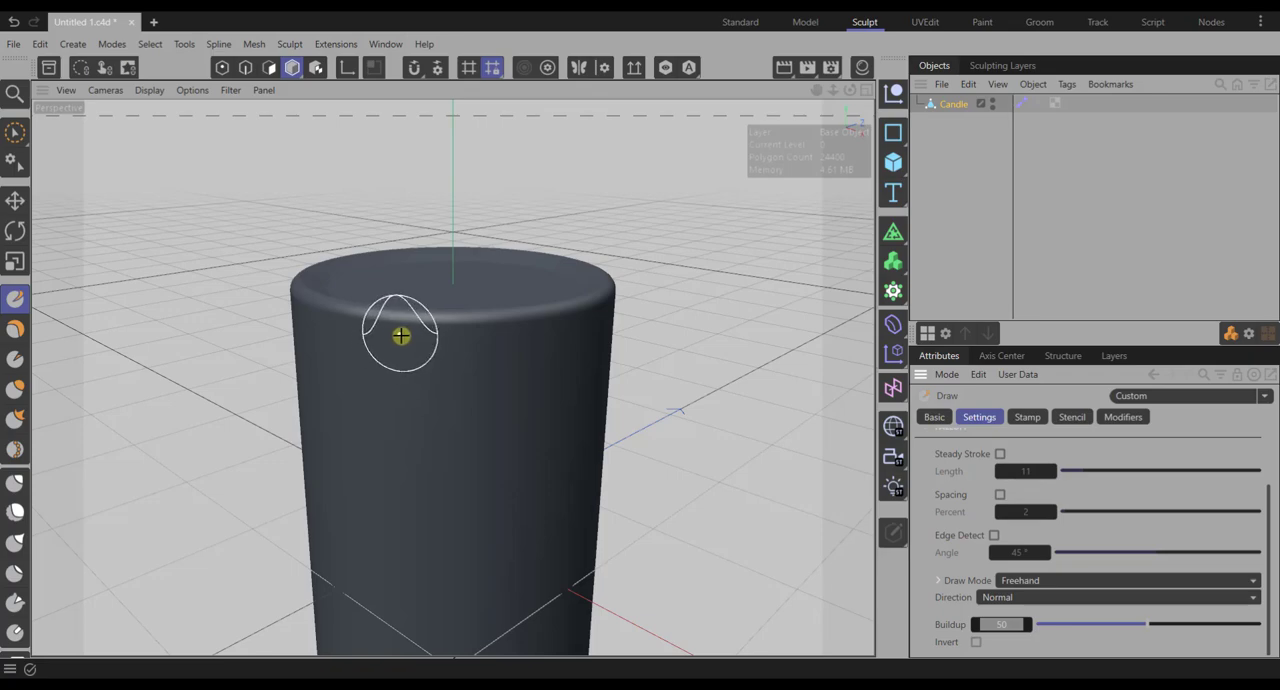
drag(383, 452, 400, 329)
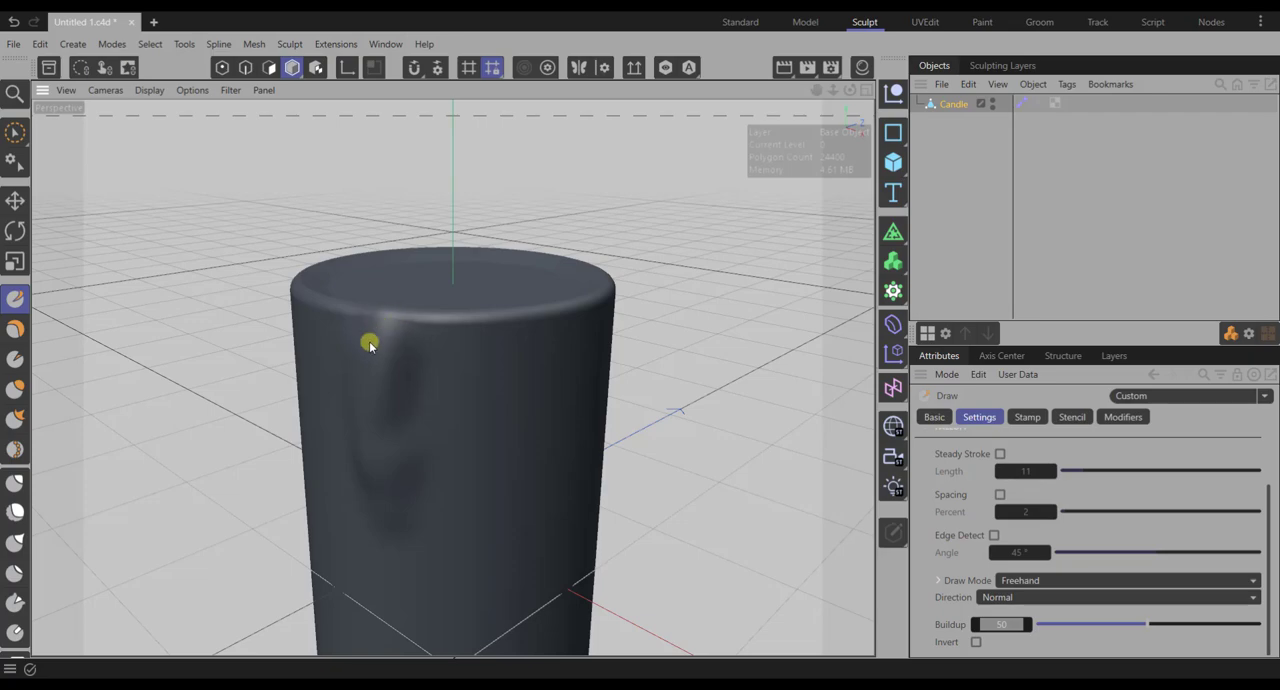
mouse_move(371, 520)
mouse_down()
mouse_move(372, 313)
mouse_move(336, 347)
mouse_move(379, 531)
mouse_up()
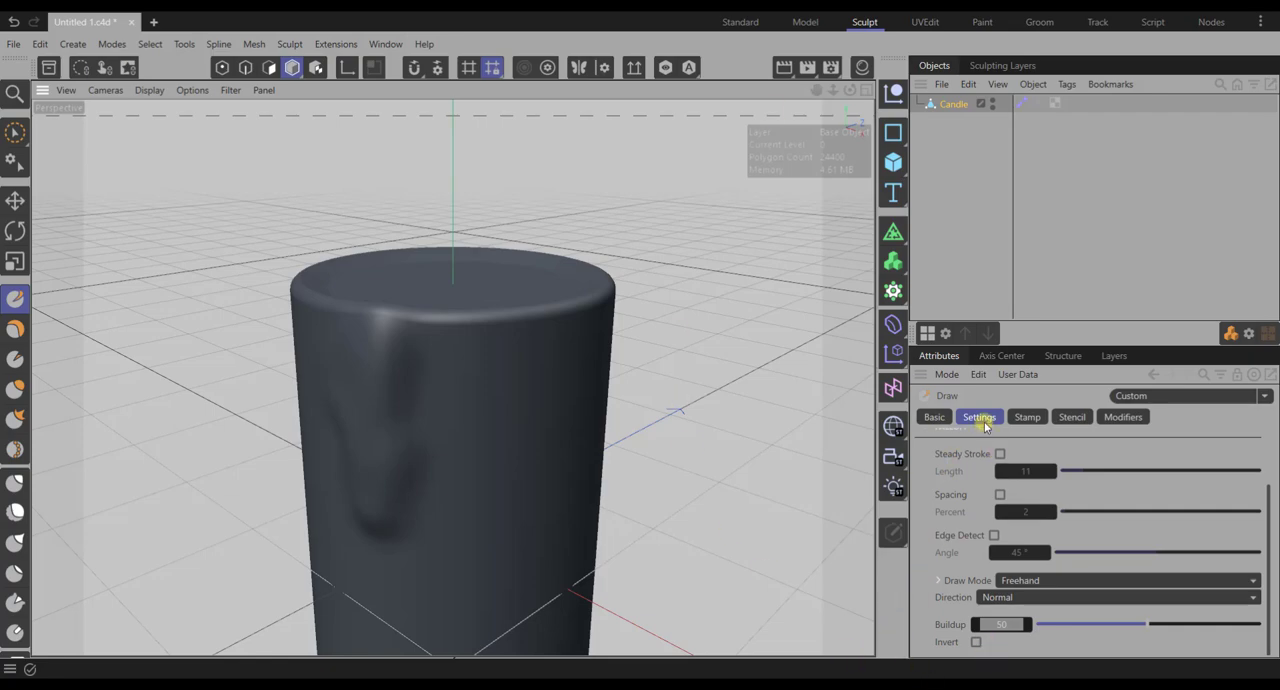
click(975, 643)
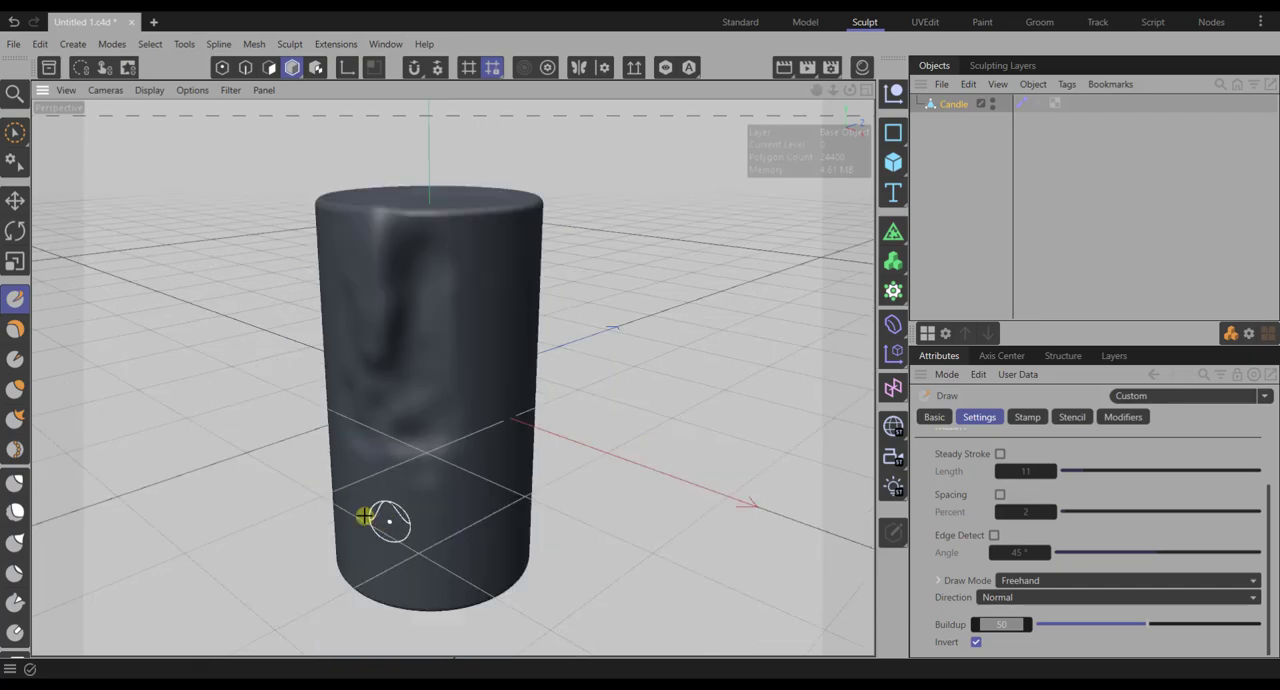
- Build up an uneven, melted lip around the candle's top rim with the Wax brush
click(17, 331)
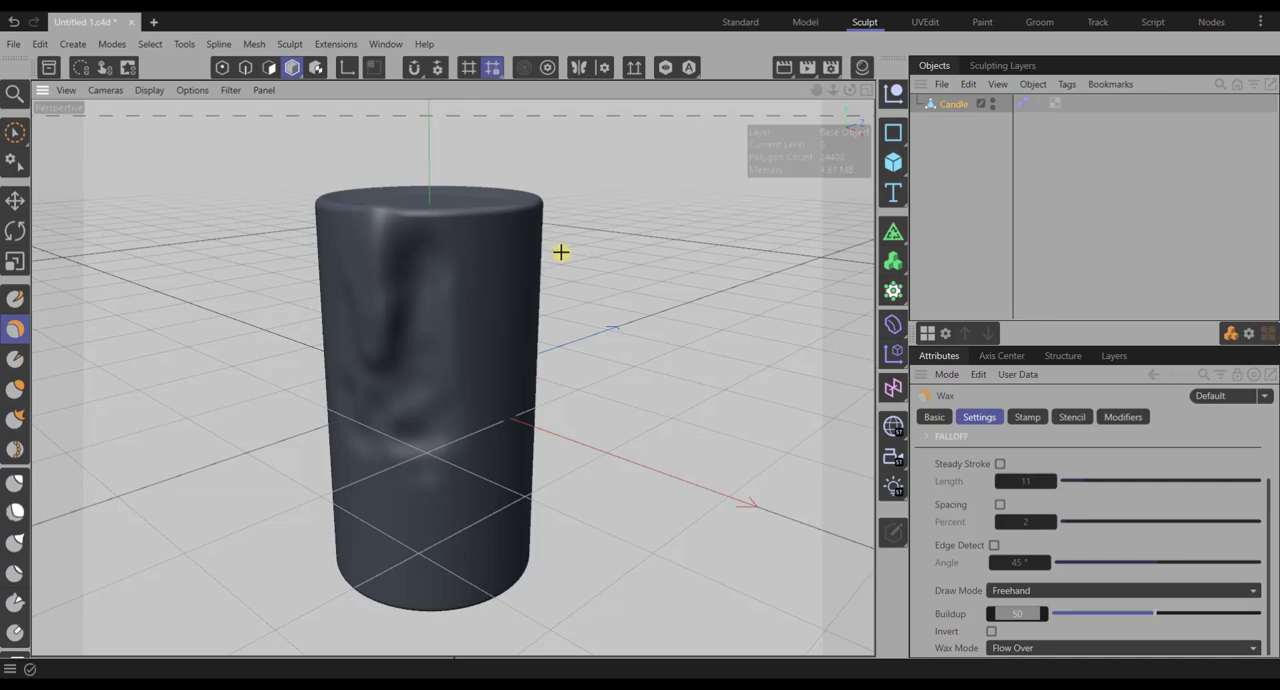
alt+middle_drag(553, 246, 546, 274)
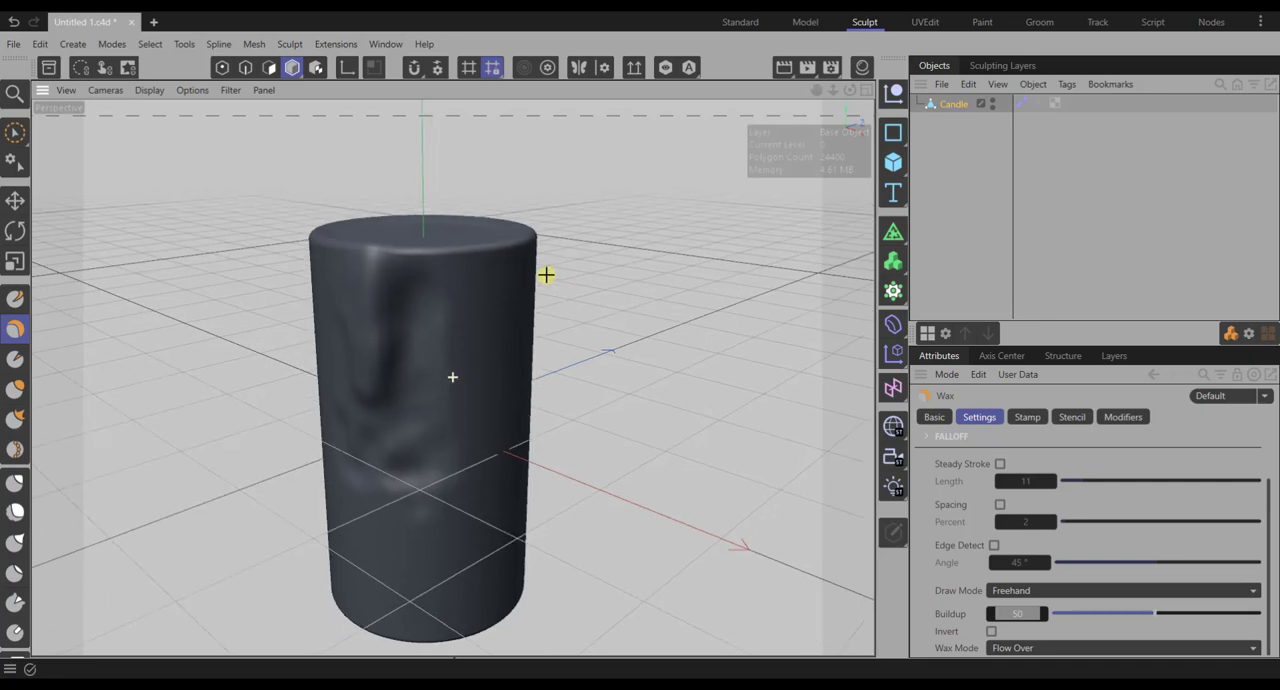
alt+drag(523, 288, 515, 358)
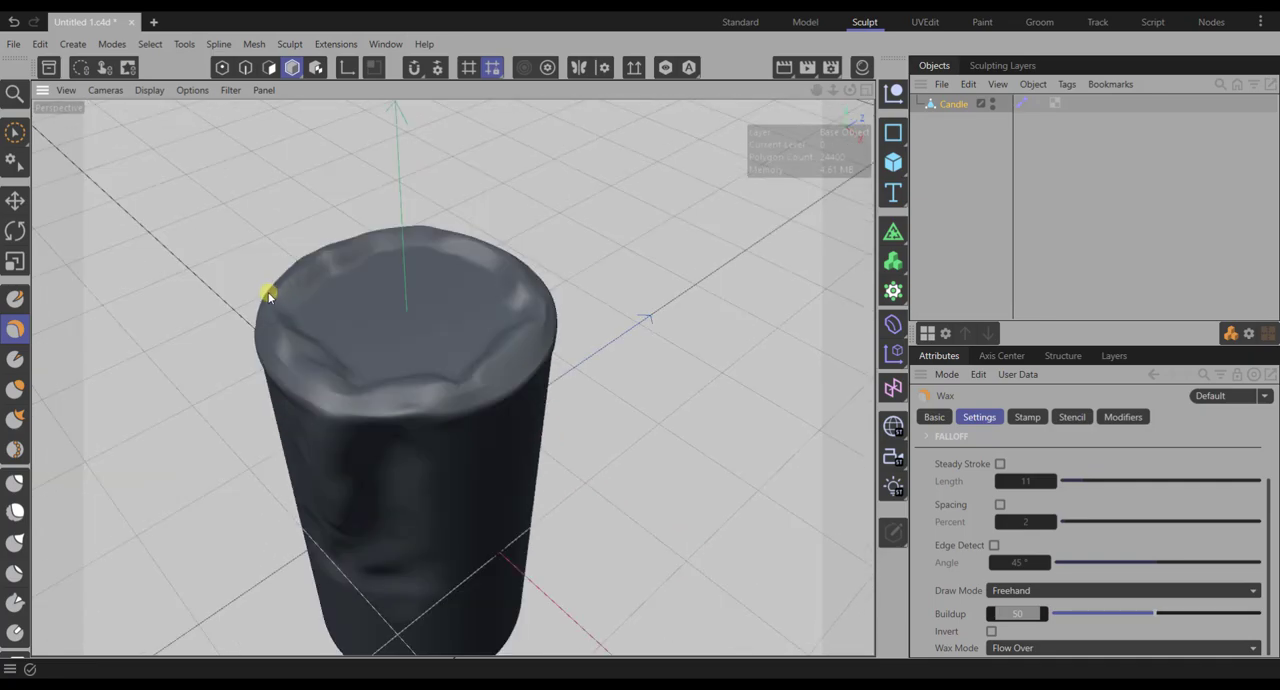
alt+drag(637, 401, 612, 357)
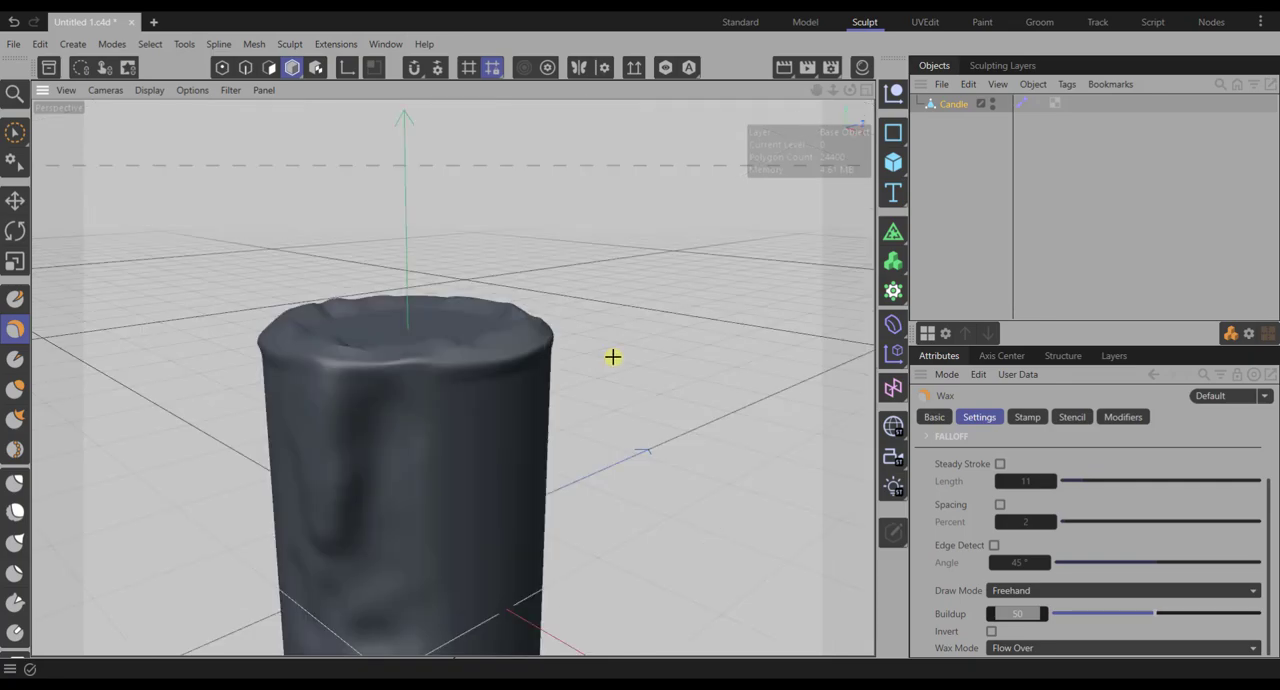
- Swell irregular wax folds on the candle's lower side with the Inflate brush, using Steady Stroke with a length of 7
click(15, 390)
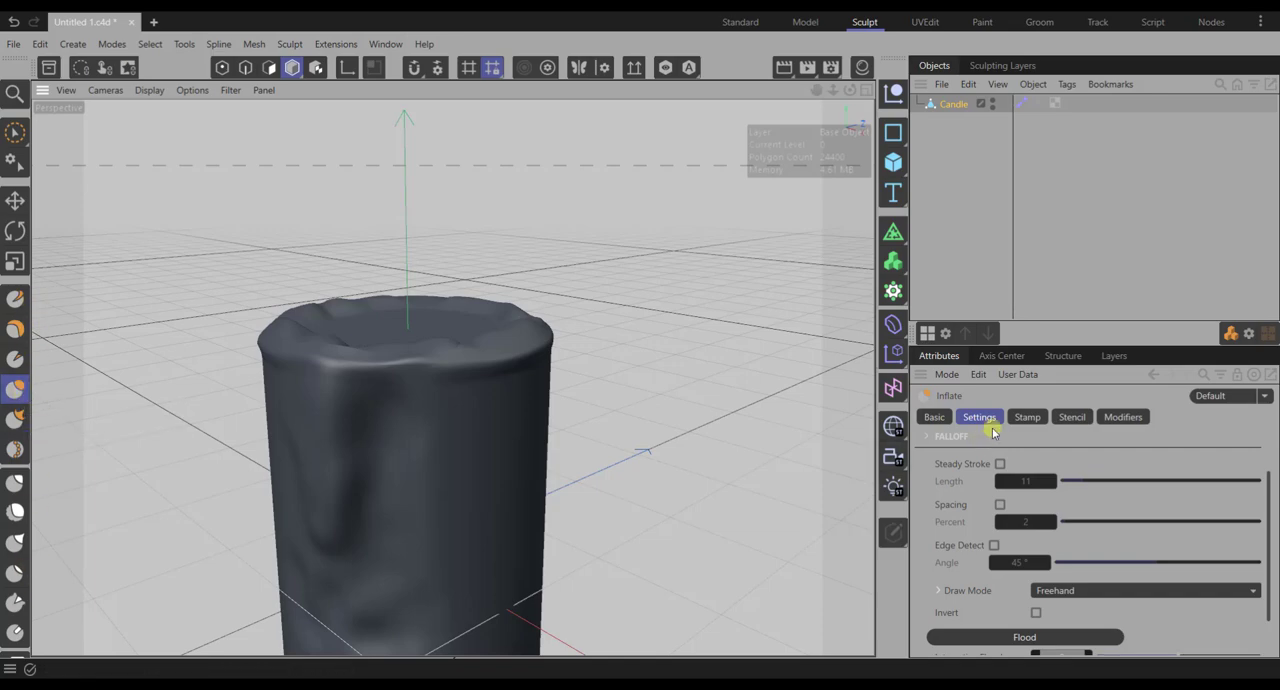
click(1000, 465)
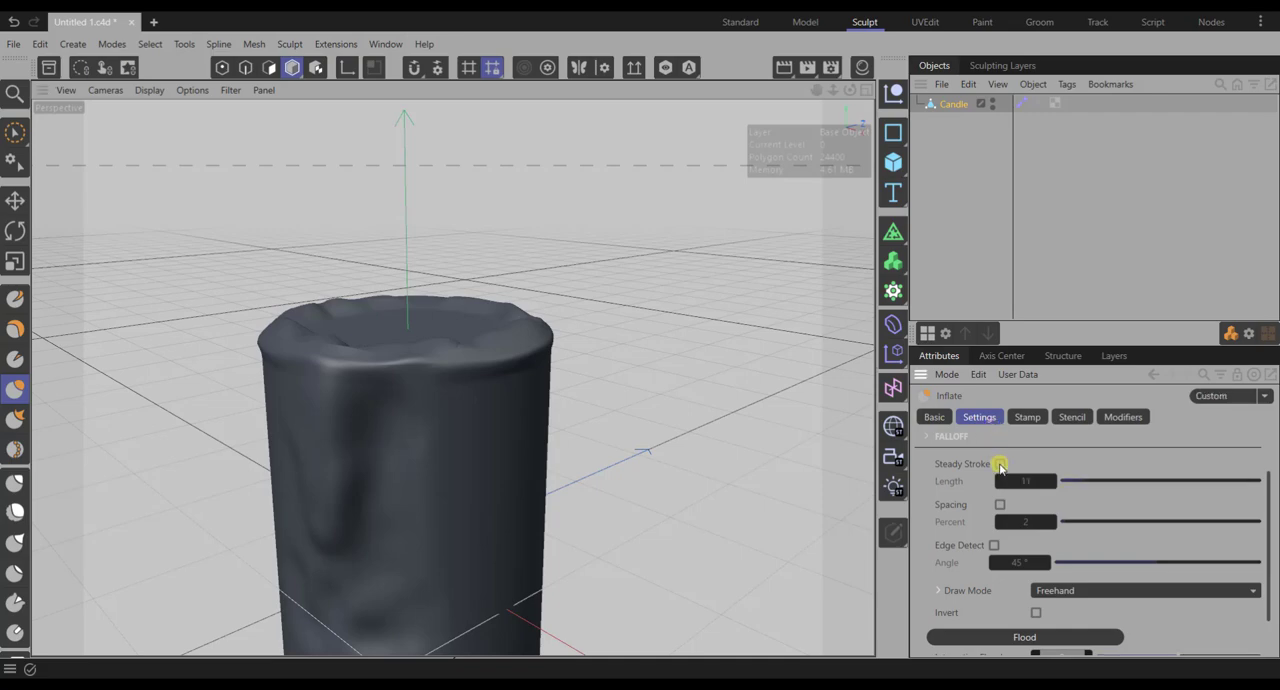
click(1000, 465)
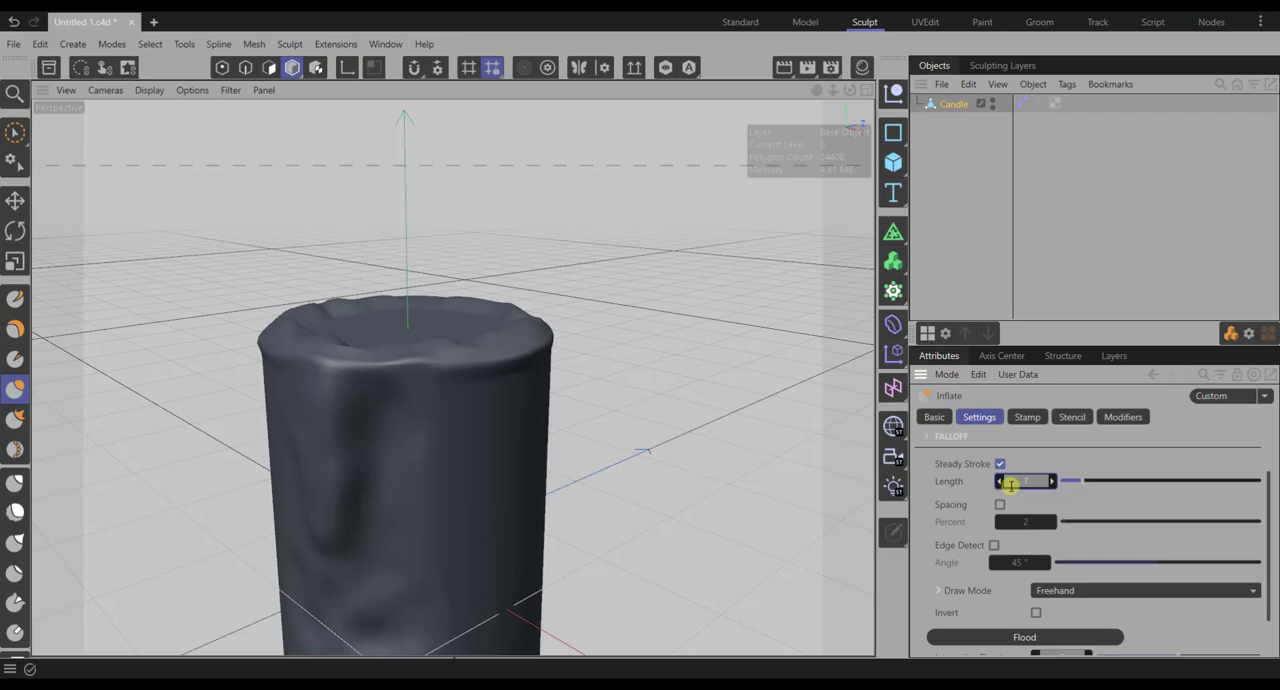
text(7)
key(Return)
scroll(551, 523, down, 4)
alt+middle_drag(551, 523, 660, 235)
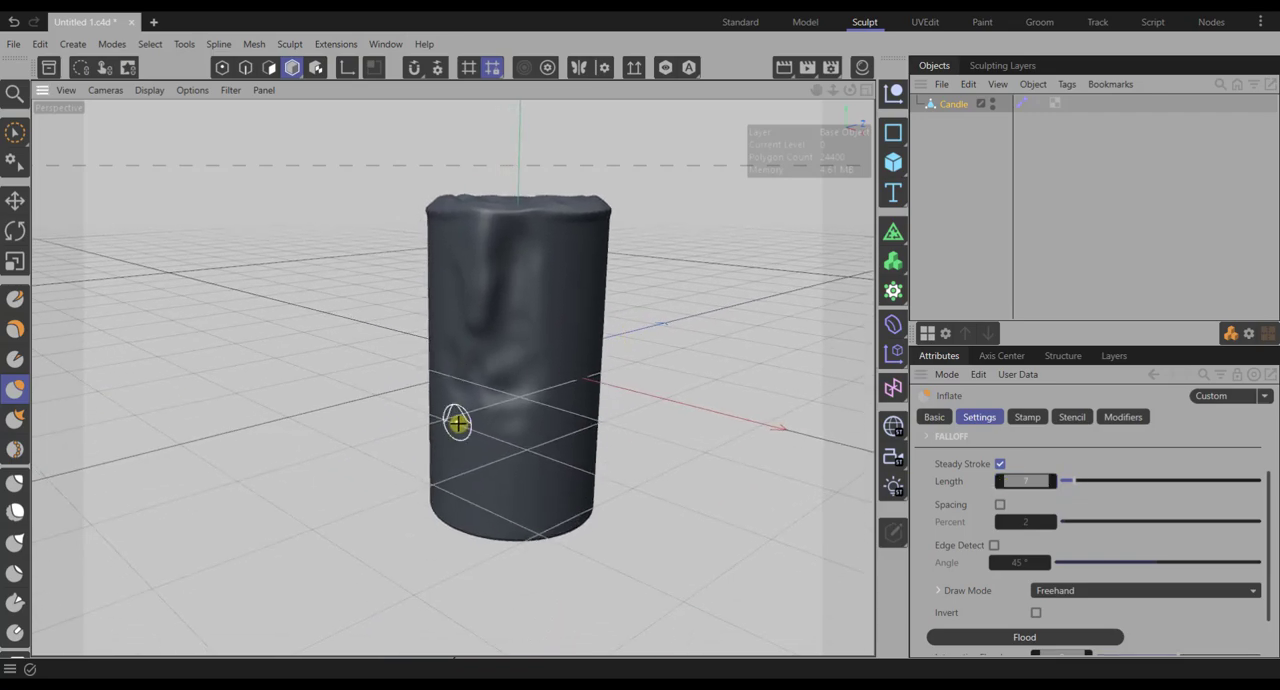
mouse_move(457, 417)
mouse_down()
mouse_move(458, 491)
mouse_move(458, 410)
mouse_move(483, 491)
mouse_move(481, 396)
mouse_move(466, 540)
mouse_move(438, 368)
mouse_move(452, 507)
mouse_move(436, 571)
mouse_up()
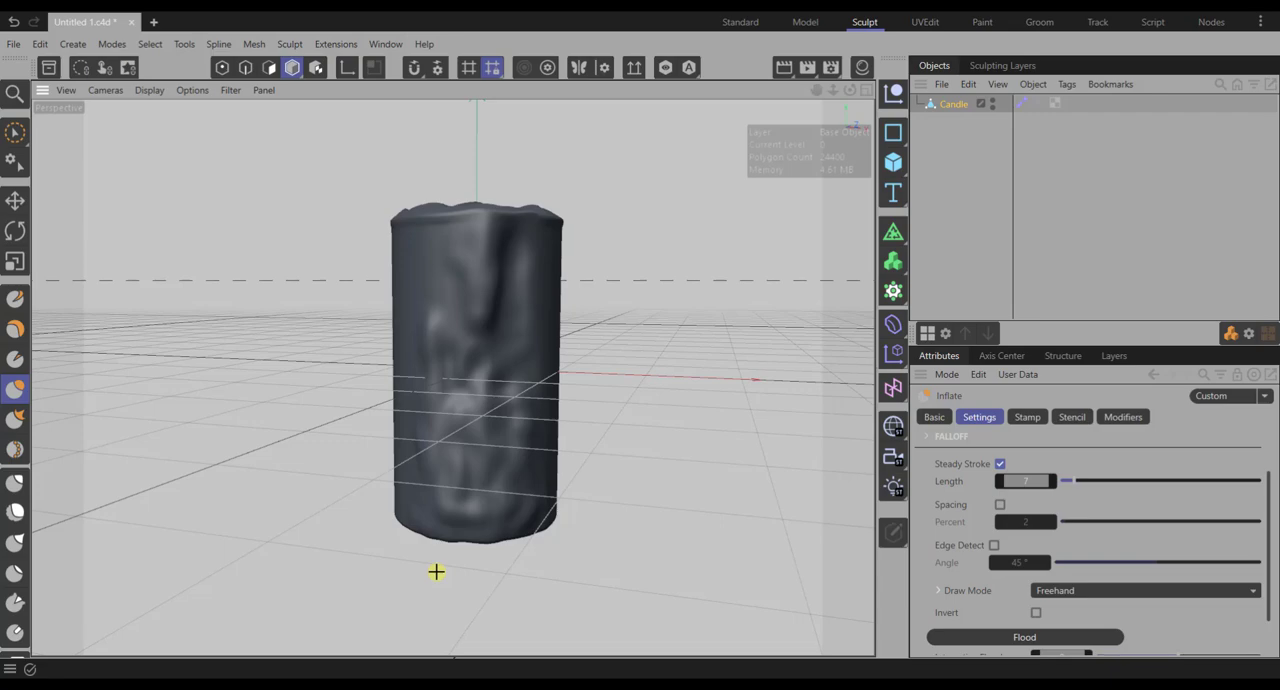
- Set the Inflate brush to size 24 and strength 26.2%, and add finer vertical wax runs to the candle's side
click(1012, 566)
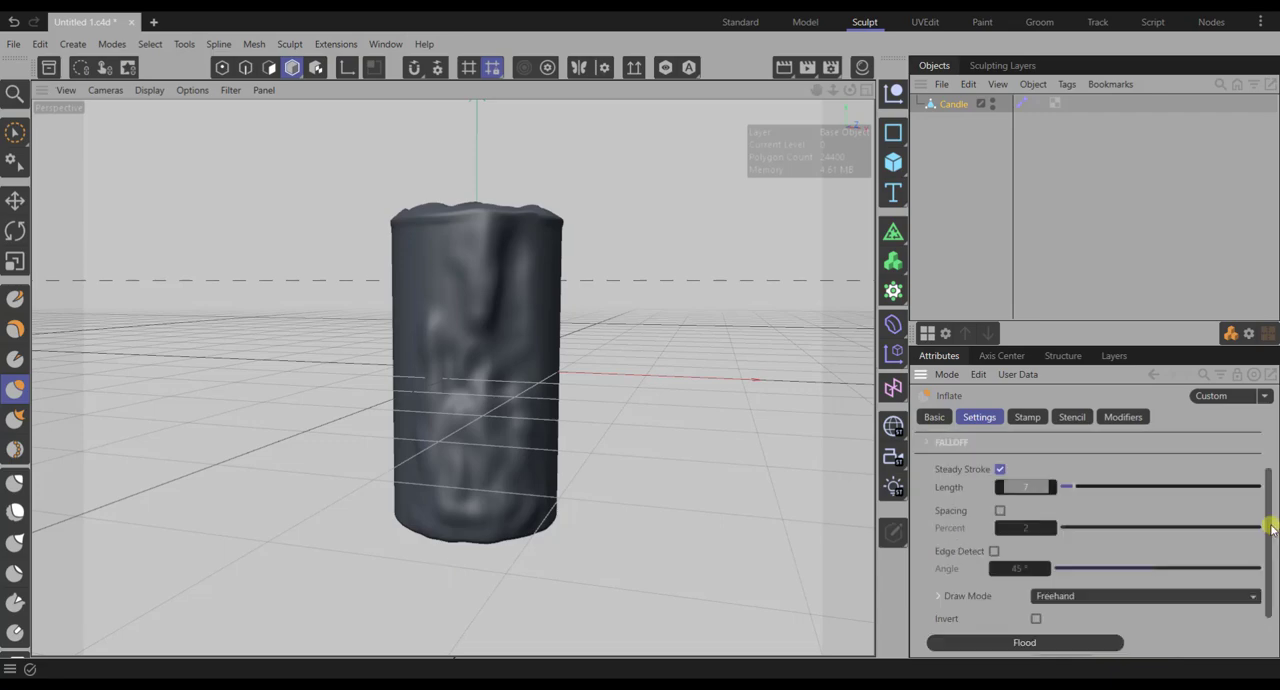
scroll(1268, 523, up, 3)
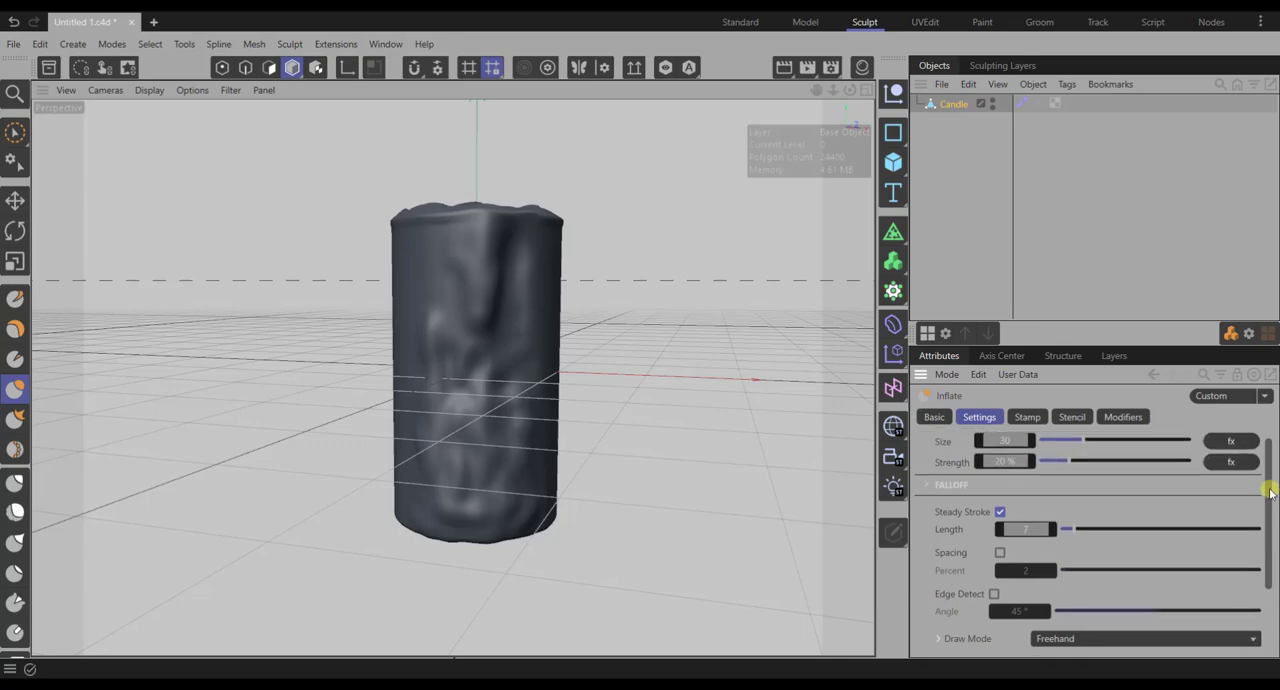
click(1006, 457)
text(24)
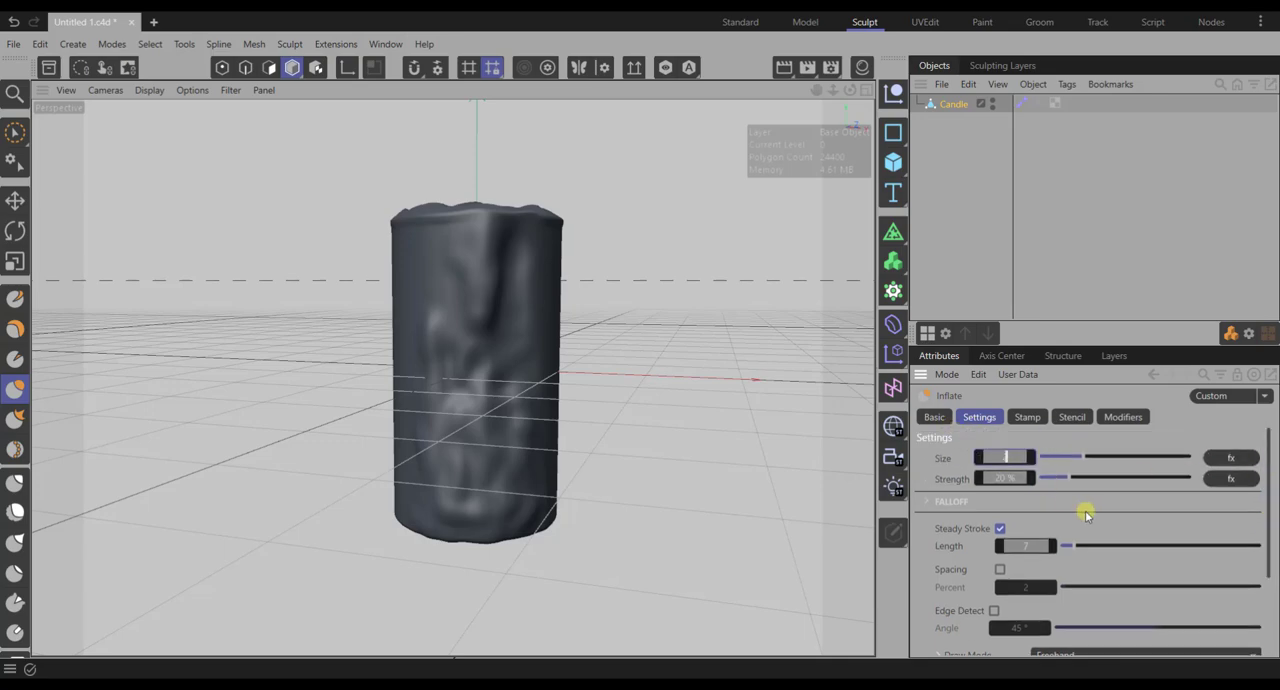
key(Return)
click(1004, 480)
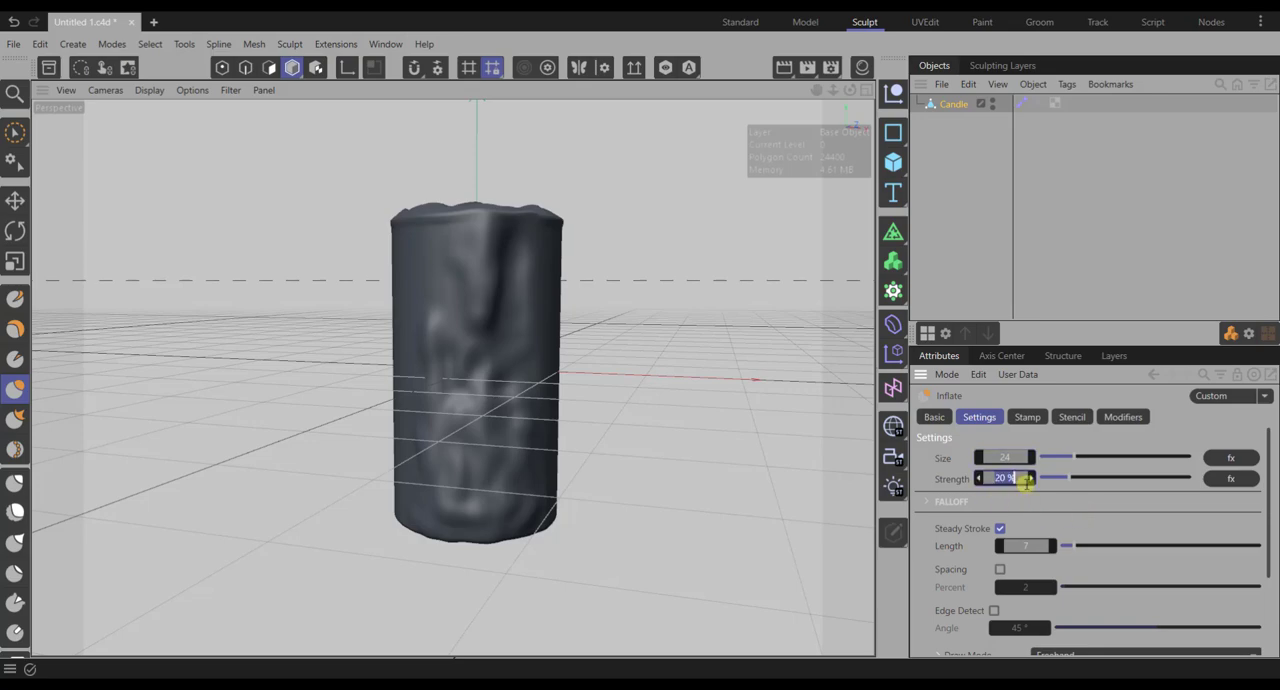
text(26.2)
key(Return)
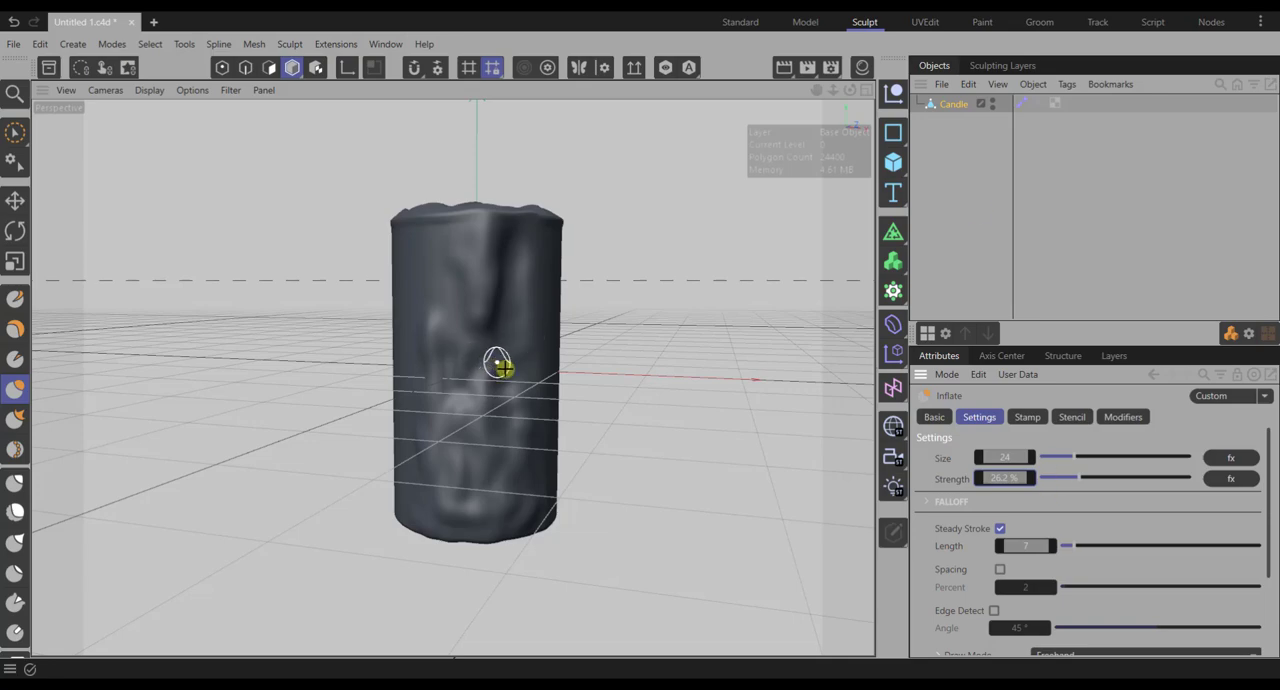
drag(508, 336, 489, 478)
drag(508, 391, 526, 511)
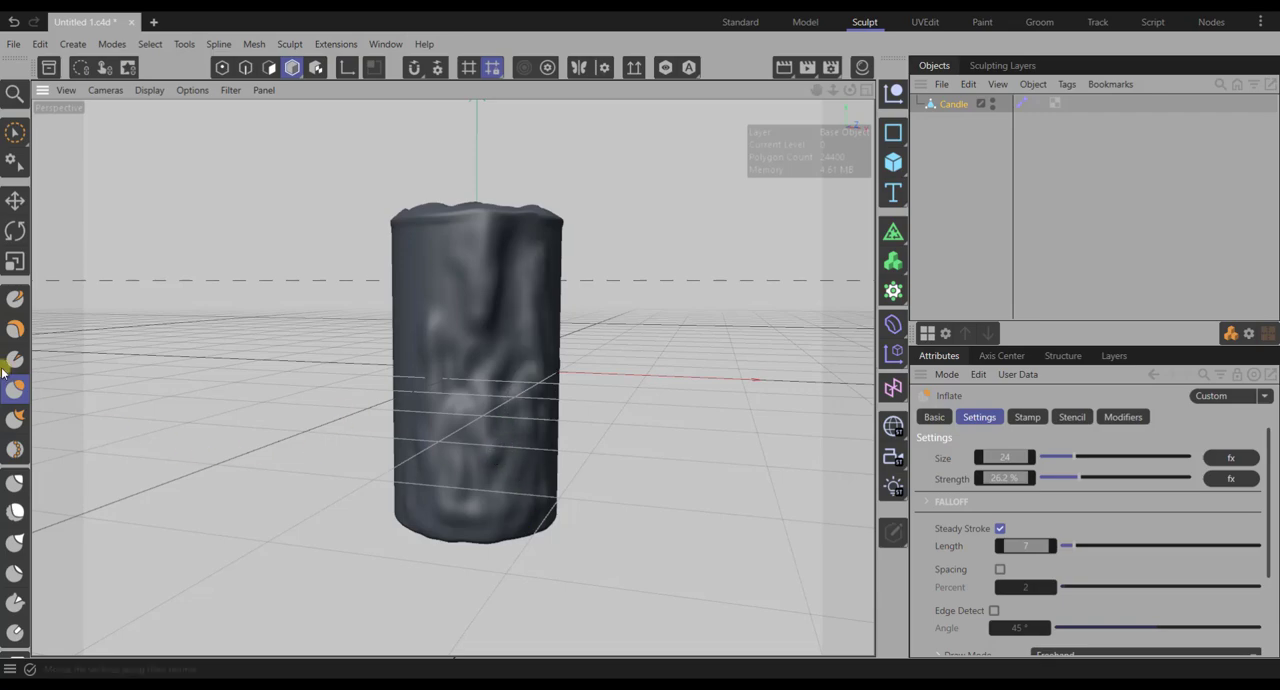
- Roughen the candle's sides and rim with more strokes of the Draw brush at size 25 and strength 30%
click(15, 299)
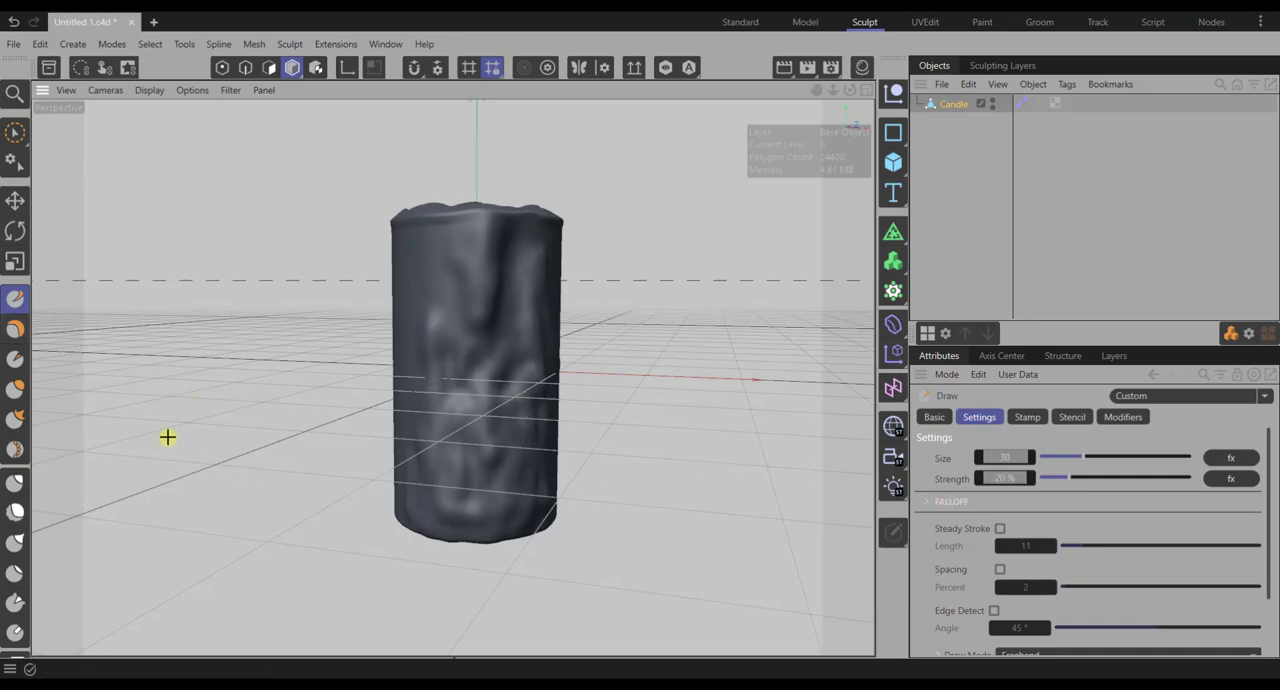
double_click(1007, 458)
text(25)
key(Return)
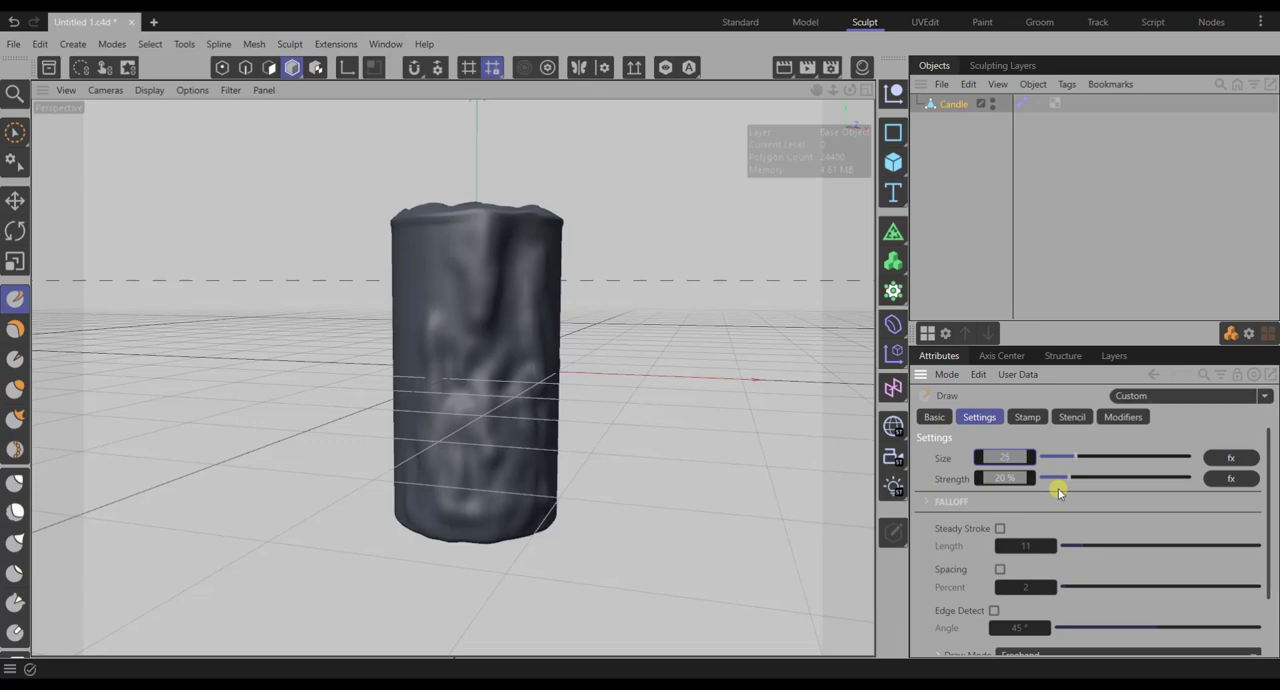
double_click(1005, 478)
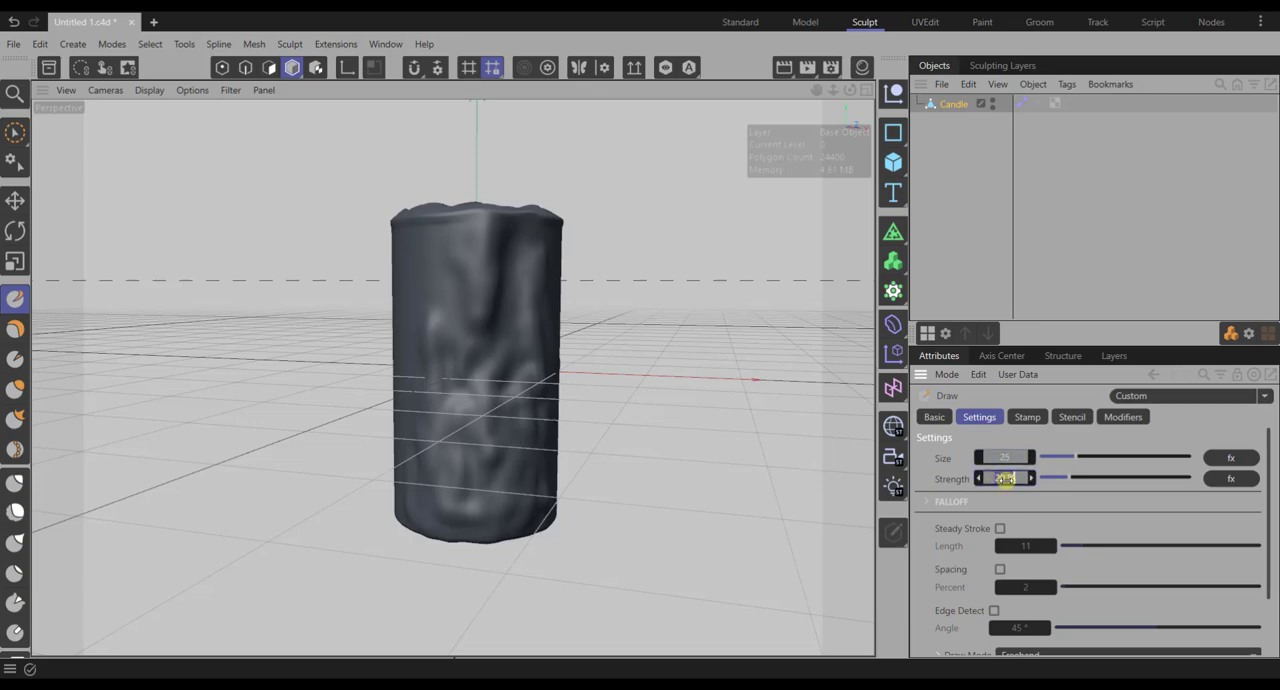
text(30)
key(Return)
alt+drag(790, 525, 524, 368)
mouse_move(526, 254)
mouse_down()
mouse_move(515, 228)
mouse_move(518, 248)
mouse_up()
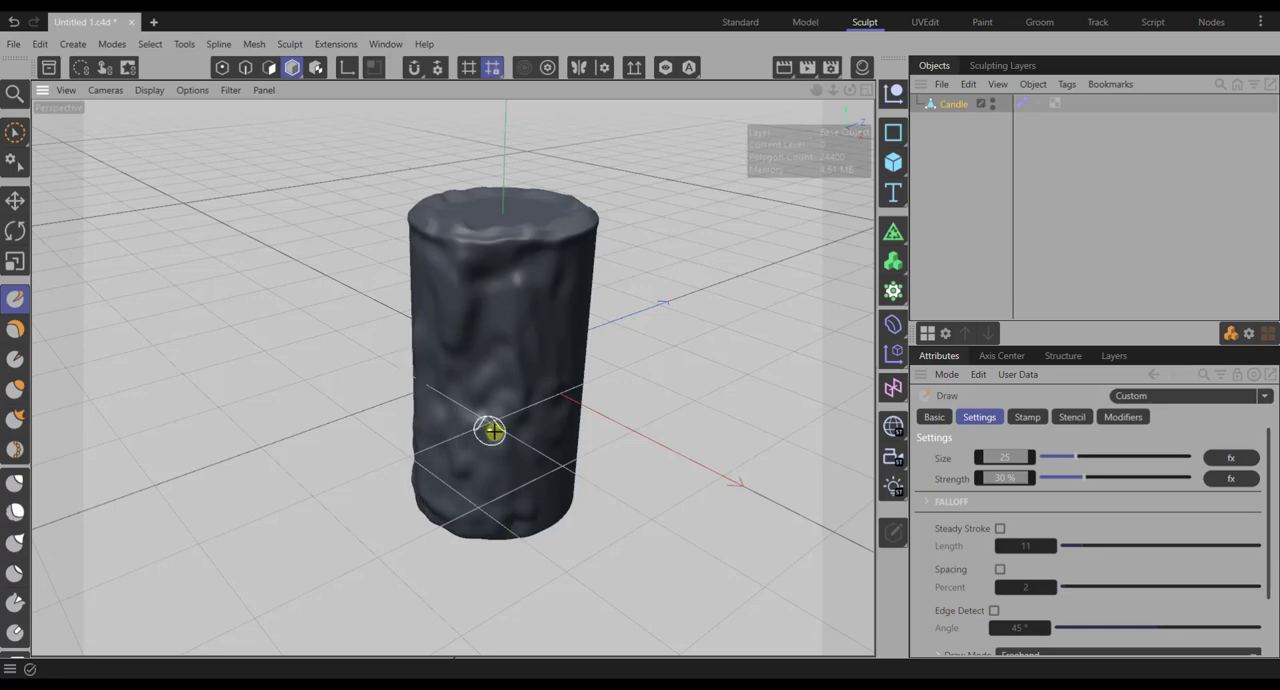
alt+drag(491, 430, 475, 427)
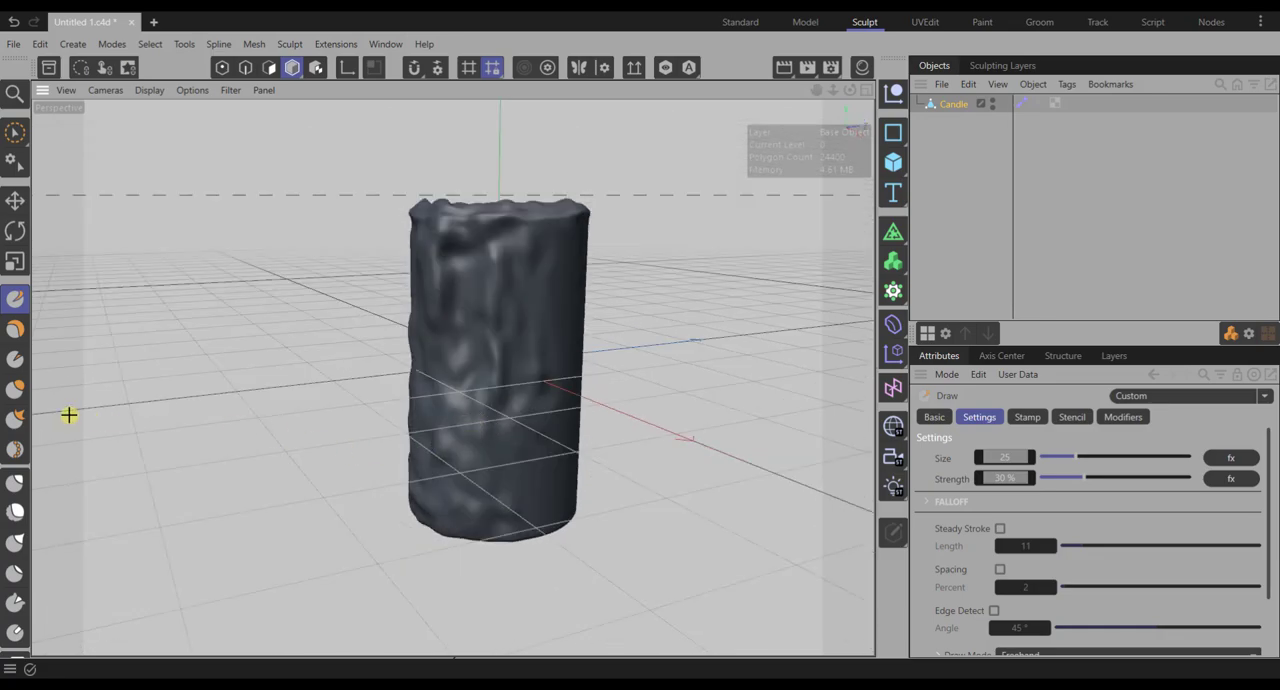
- Switch to the Smooth brush and set its size to 10 and strength to 12%
click(15, 511)
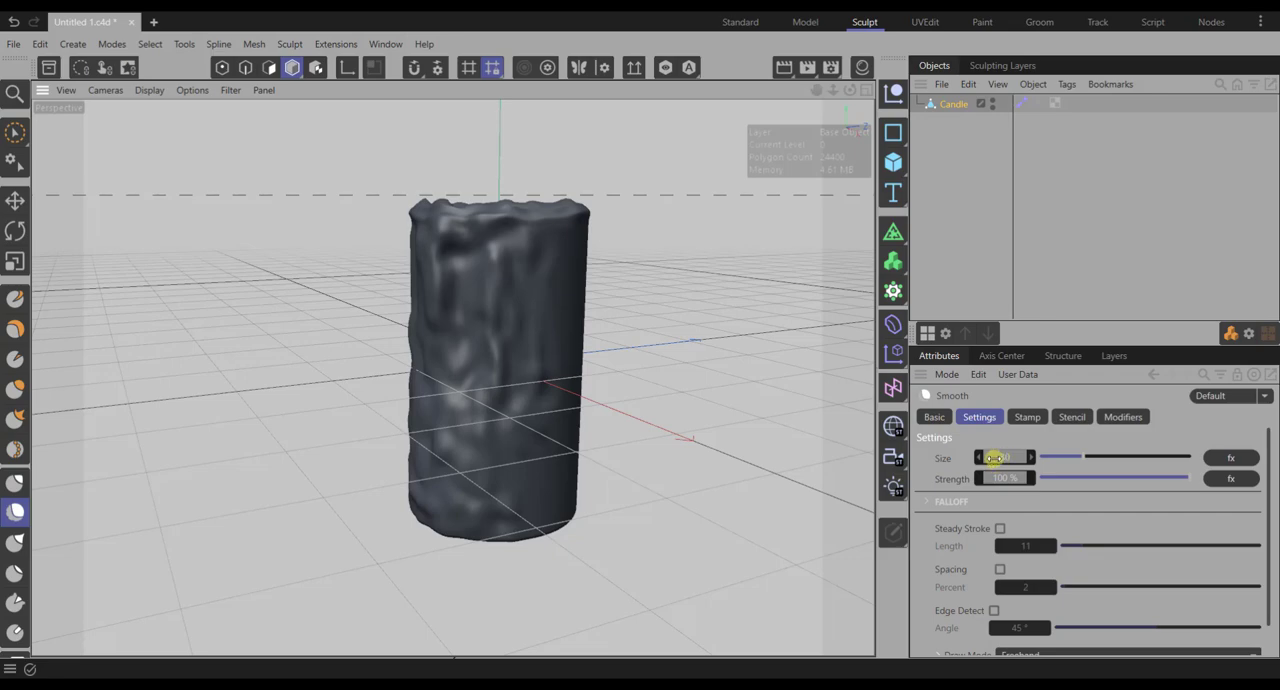
click(1002, 457)
text(10)
key(Return)
click(1005, 478)
text(12)
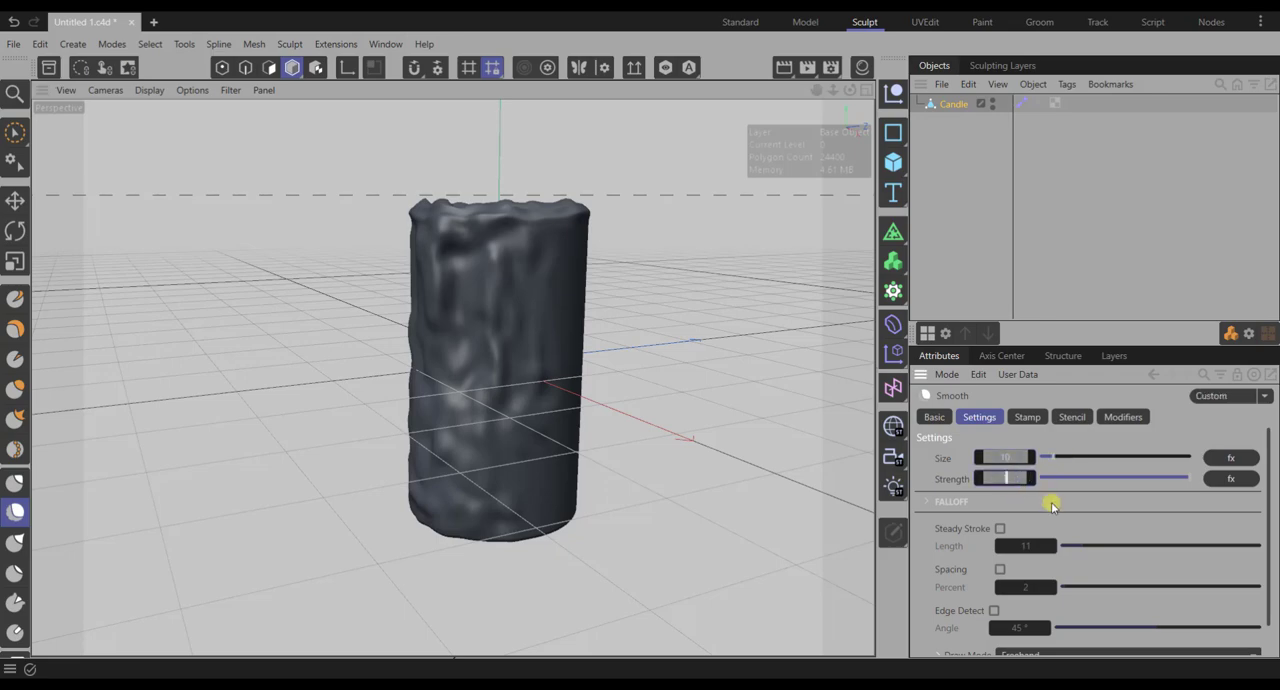
key(Return)
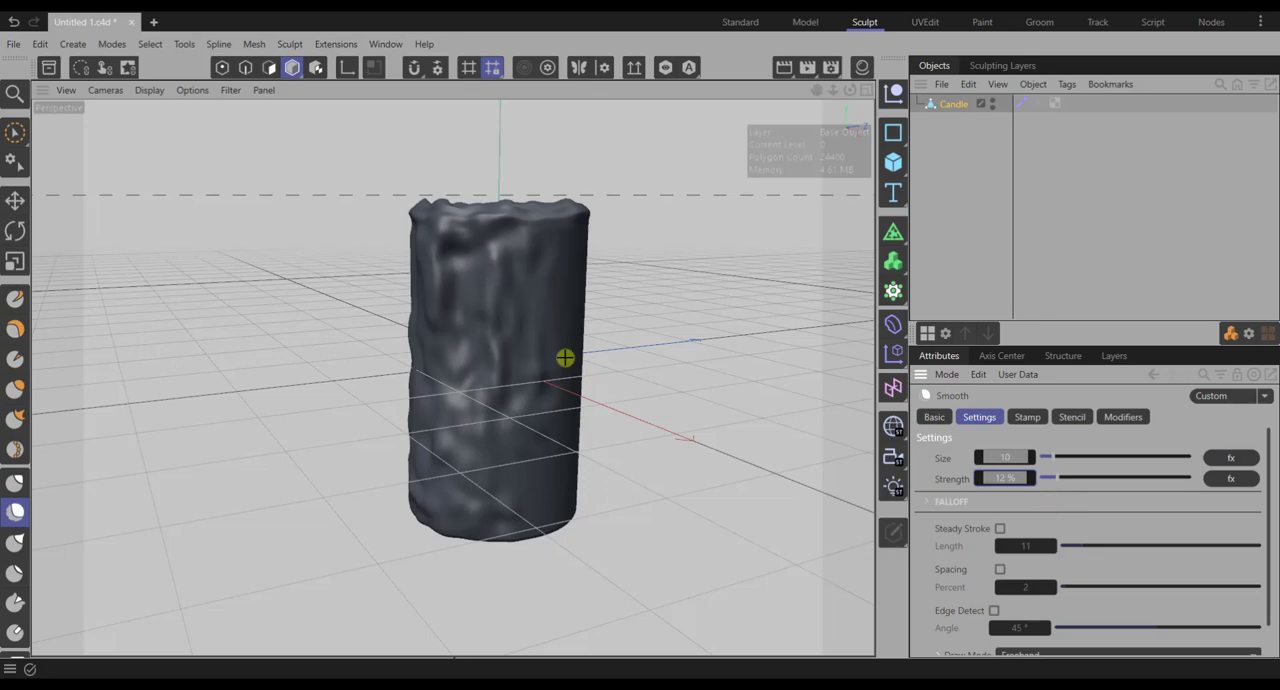
scroll(500, 264, up, 4)
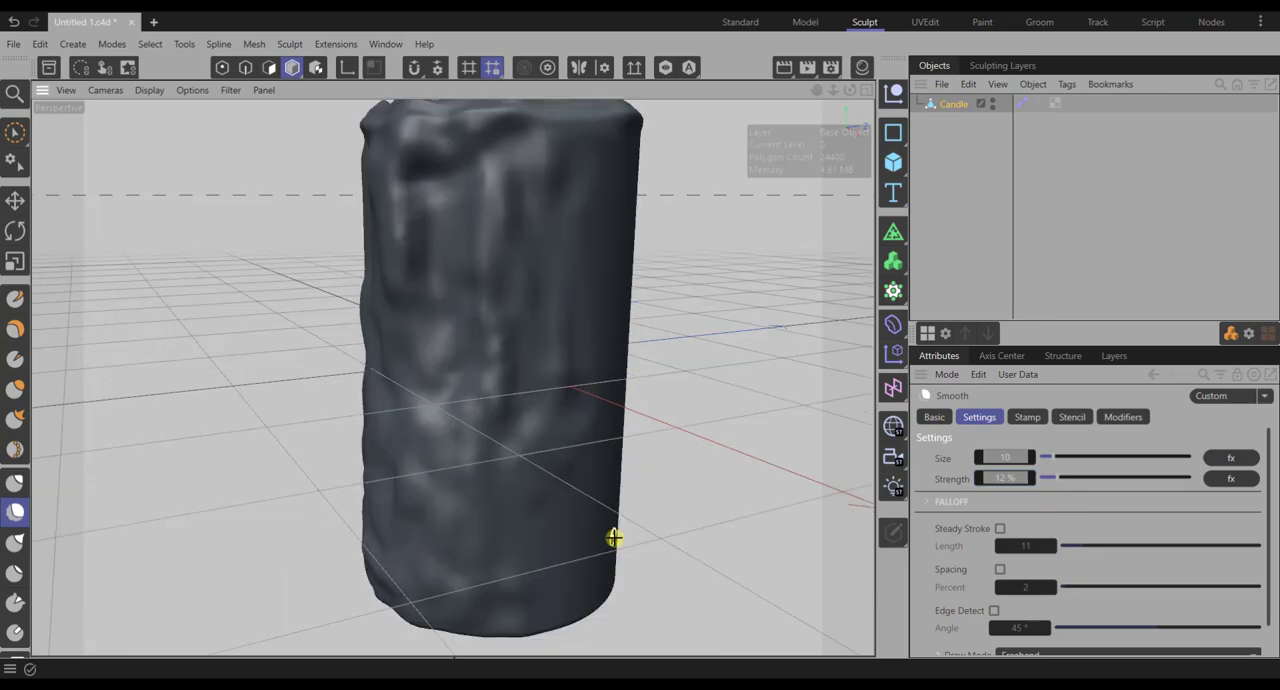
scroll(497, 278, down, 4)
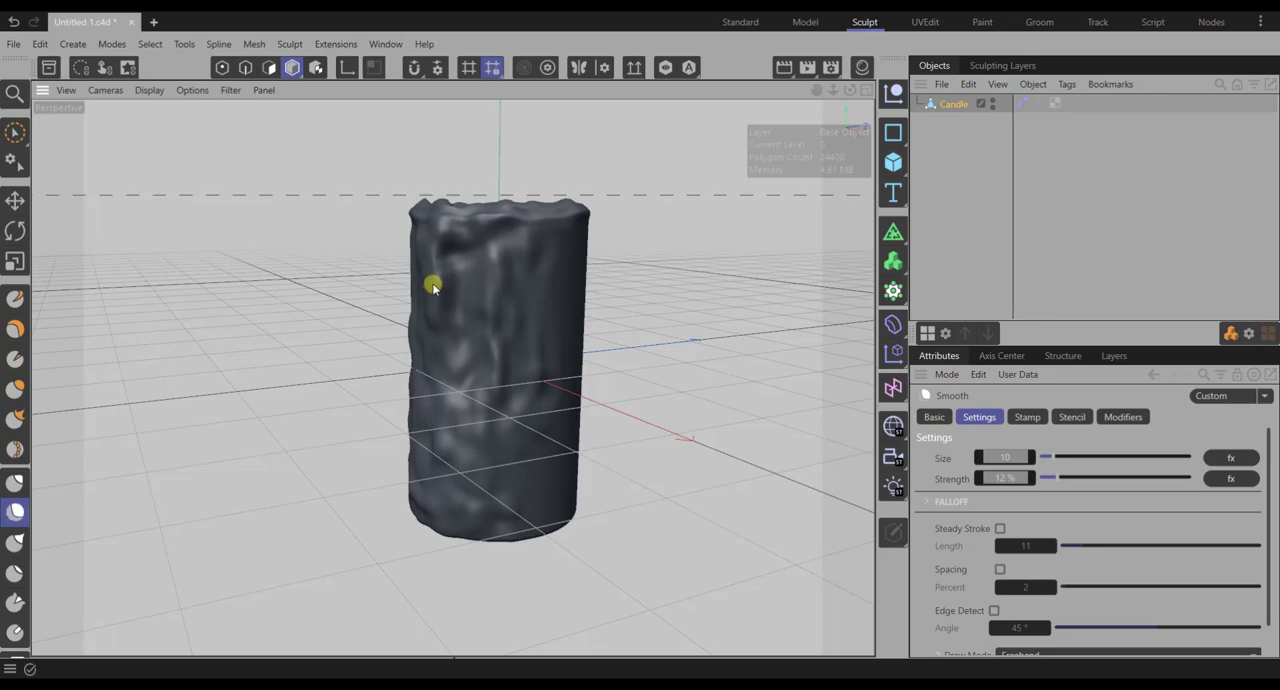
scroll(613, 538, up, 4)
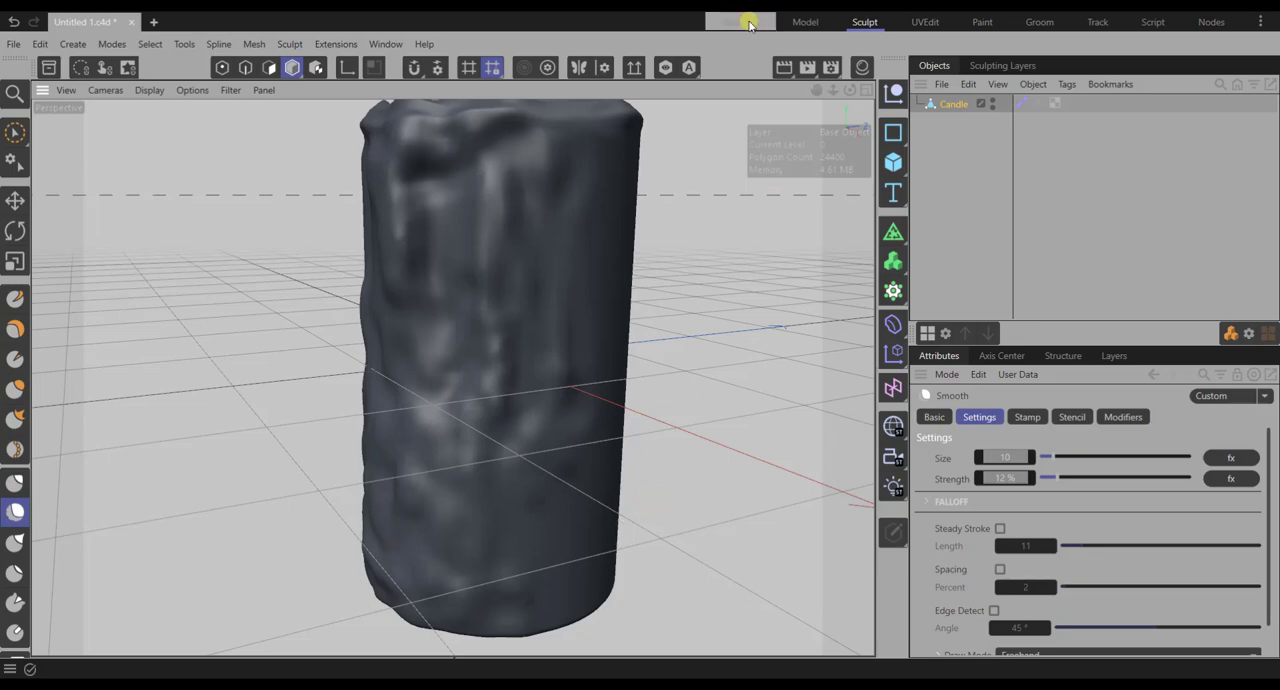
- Add a cylinder primitive to the scene and name it wick
click(73, 44)
mouse_move(100, 132)
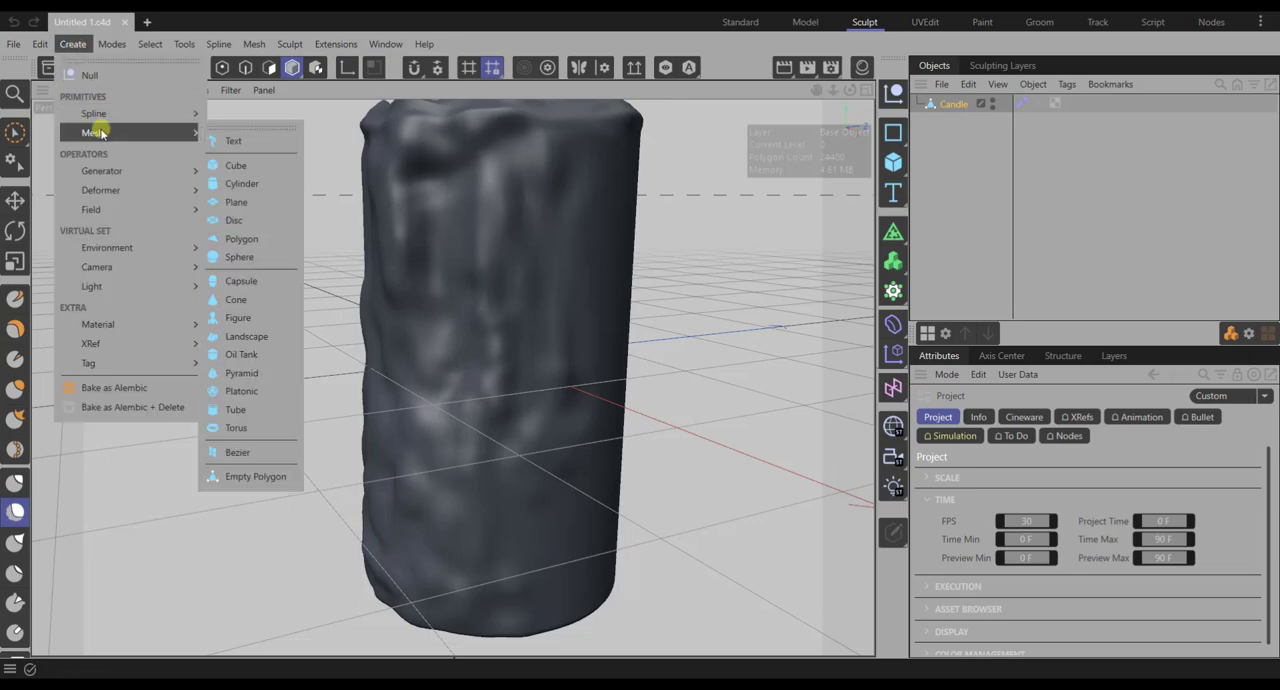
click(242, 183)
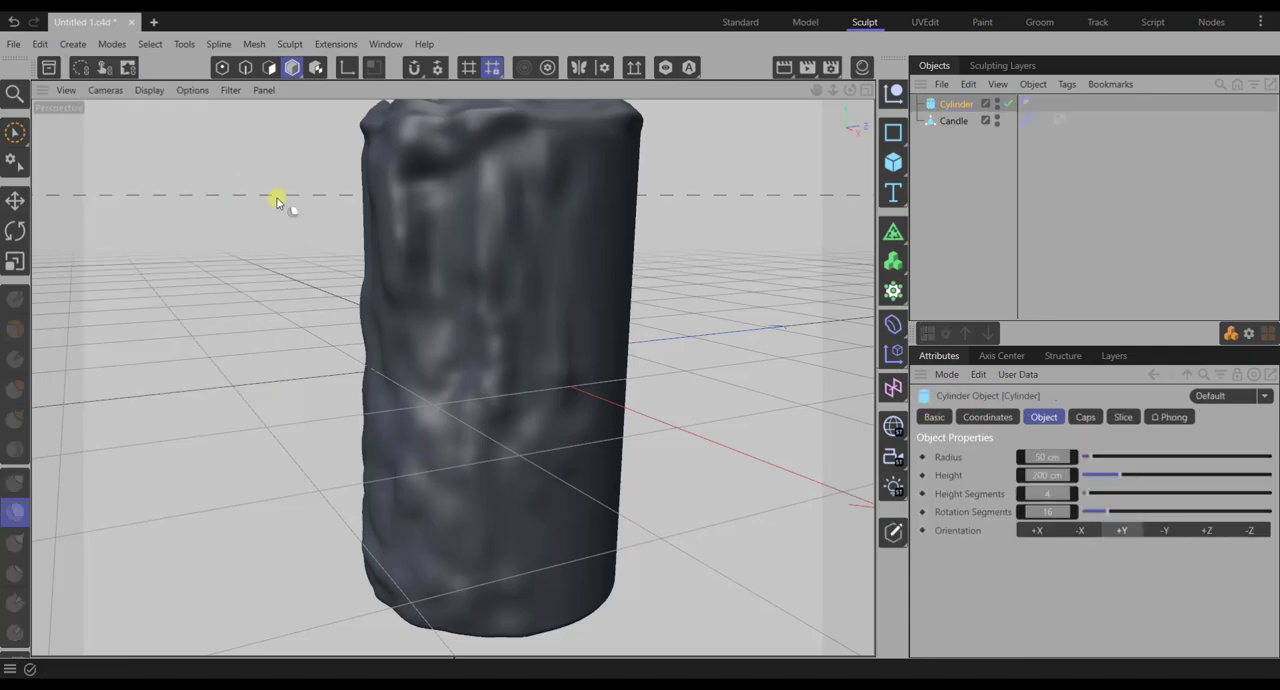
double_click(952, 104)
text(wick)
key(Return)
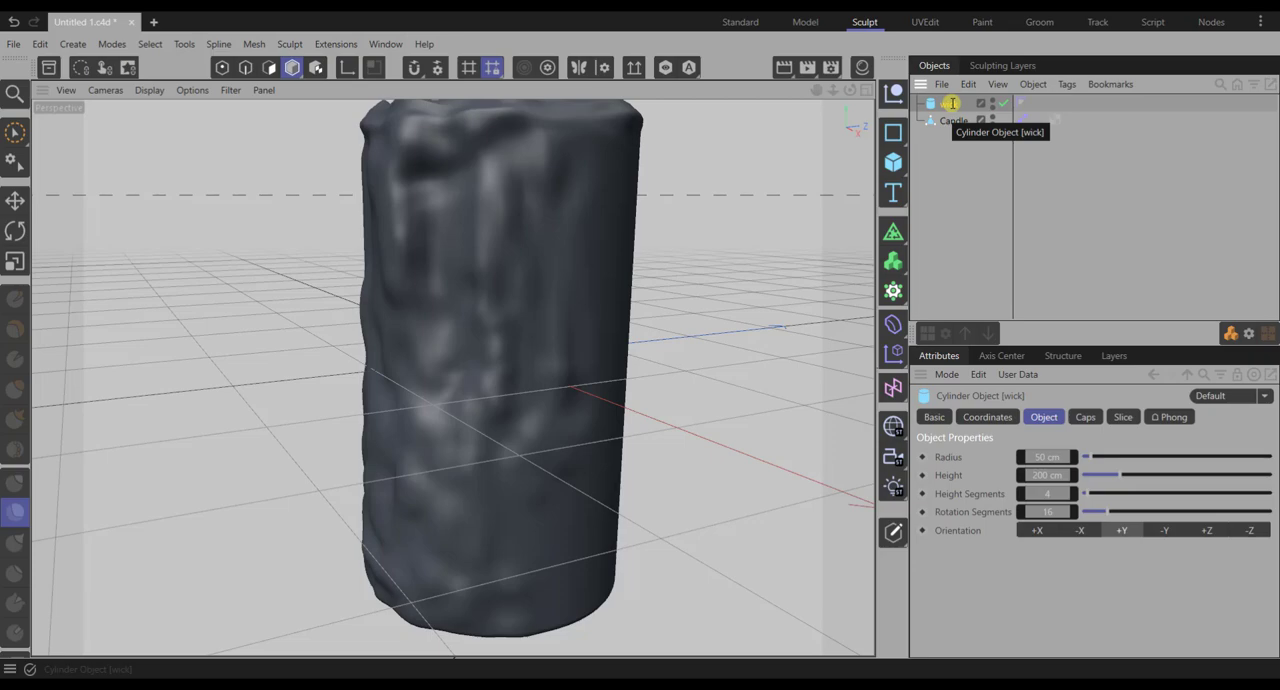
- Set the wick cylinder's radius to 1 cm, height to 59 cm and height segments to 25
click(1046, 458)
key(BackSpace)
text(1)
key(Return)
click(1046, 474)
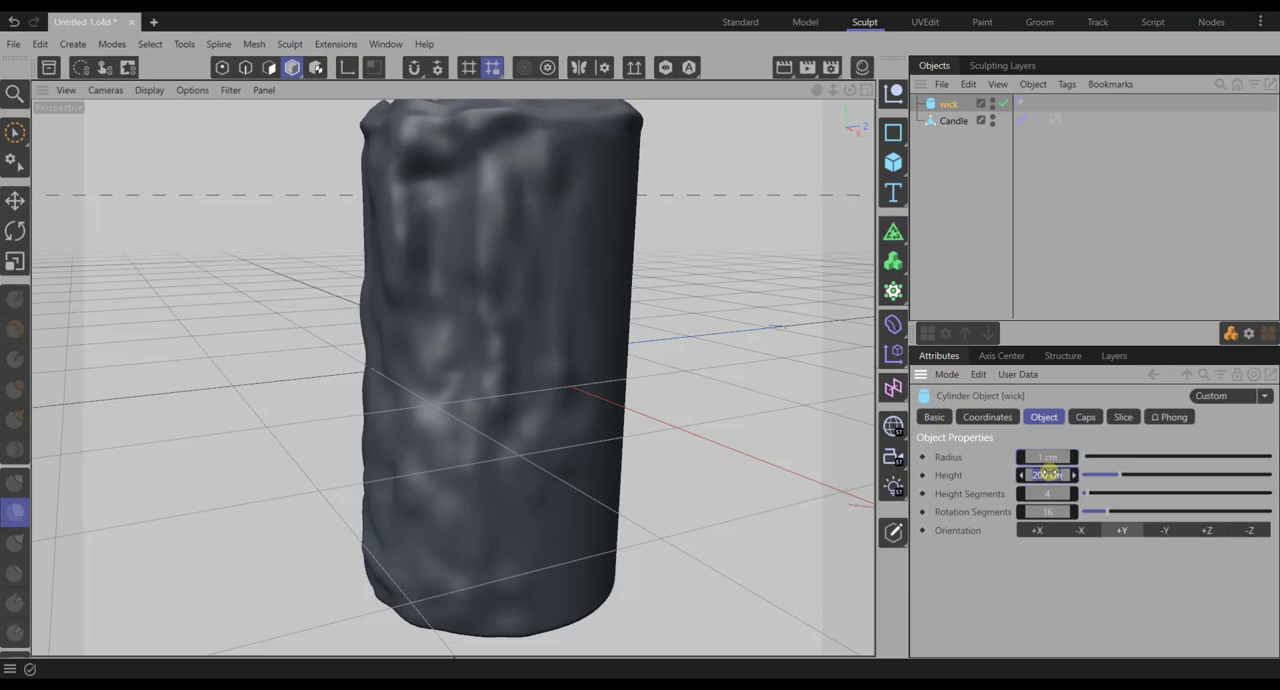
key(BackSpace)
text(59)
key(Return)
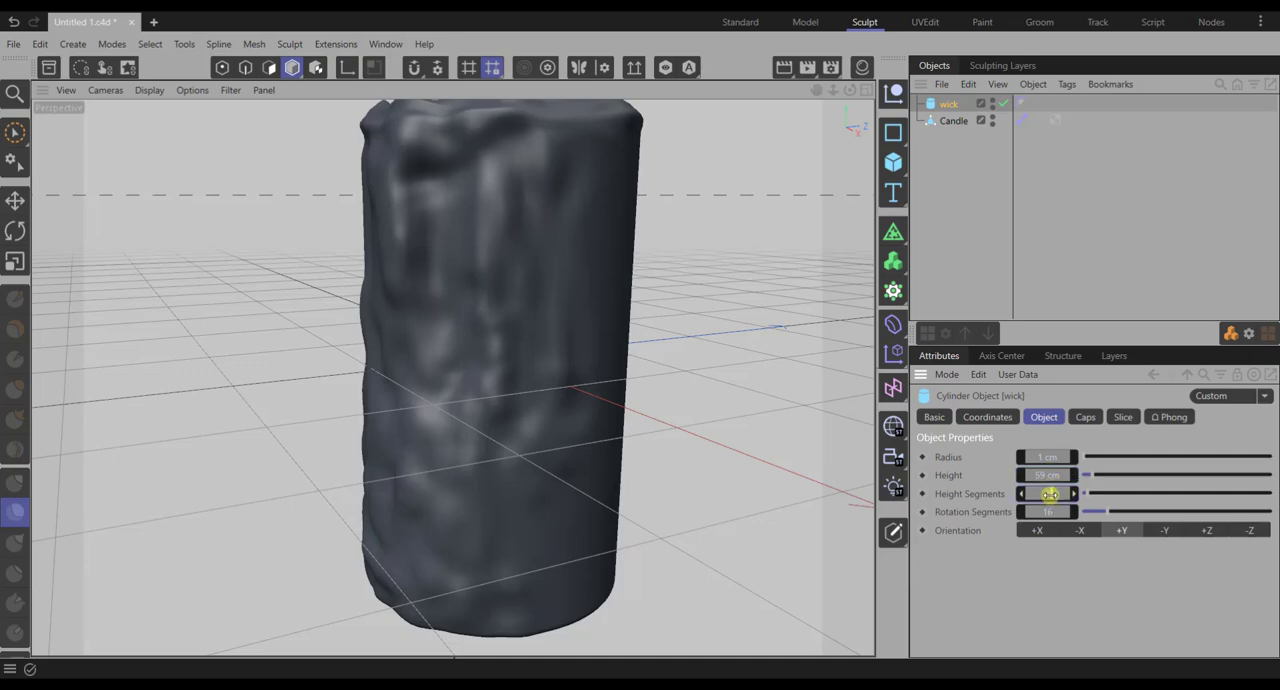
drag(1050, 494, 1050, 494)
- Raise the wick to a Y position of 174.8 cm so it stands out of the candle's top
click(991, 418)
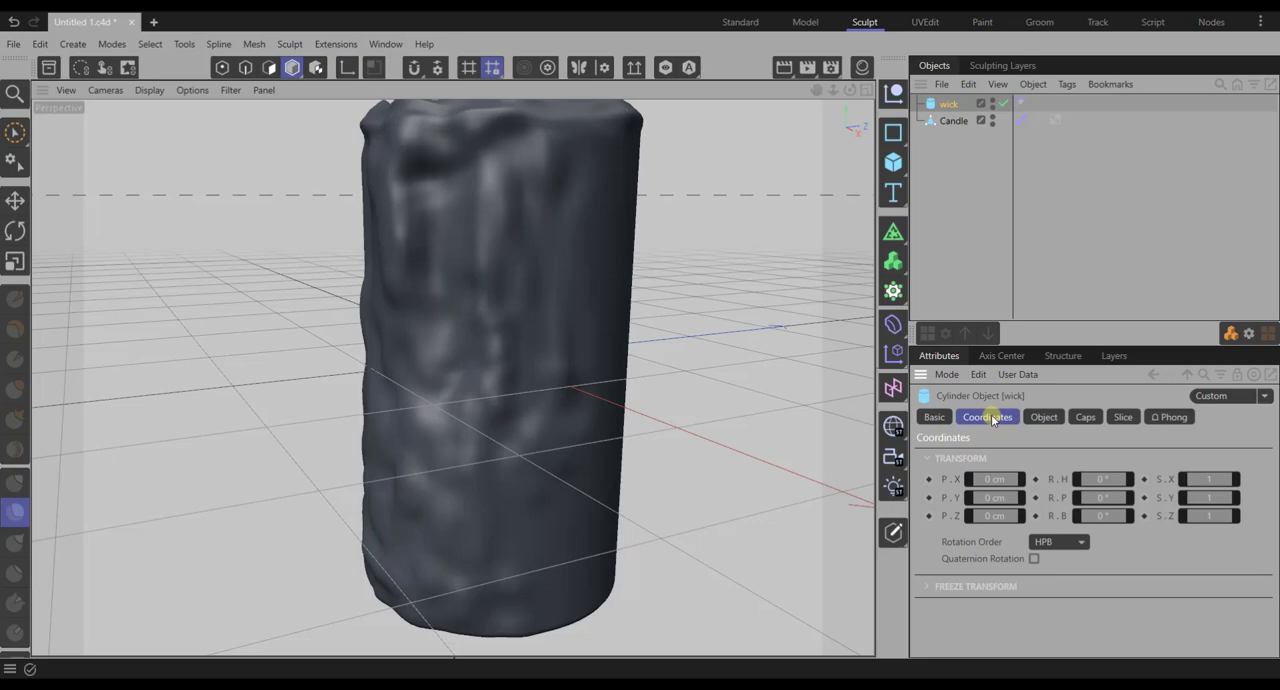
click(1012, 497)
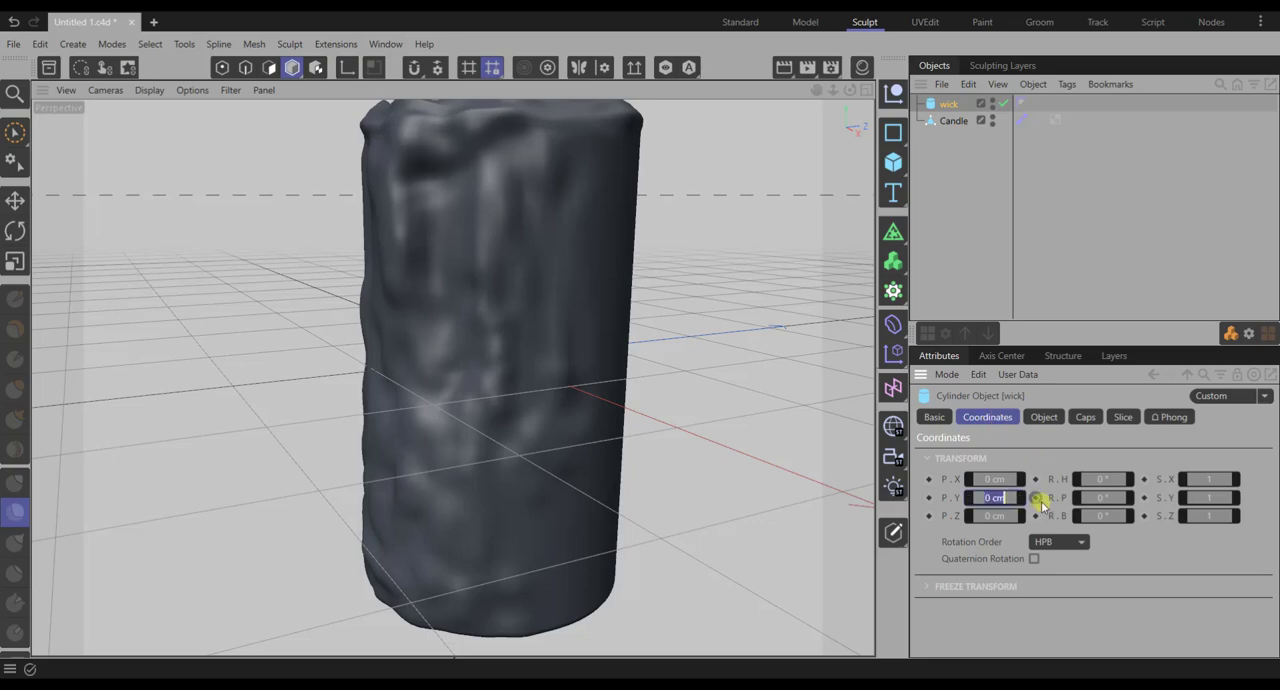
text(174)
key(Return)
scroll(626, 216, down, 5)
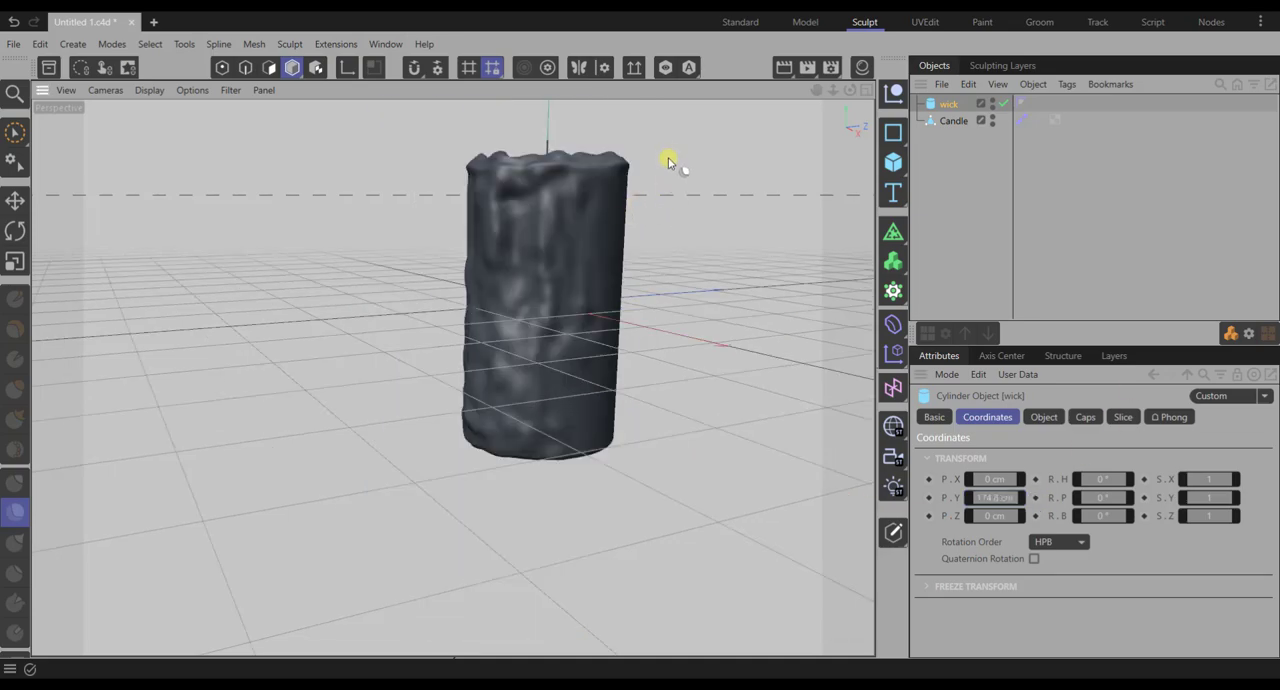
scroll(600, 234, up, 6)
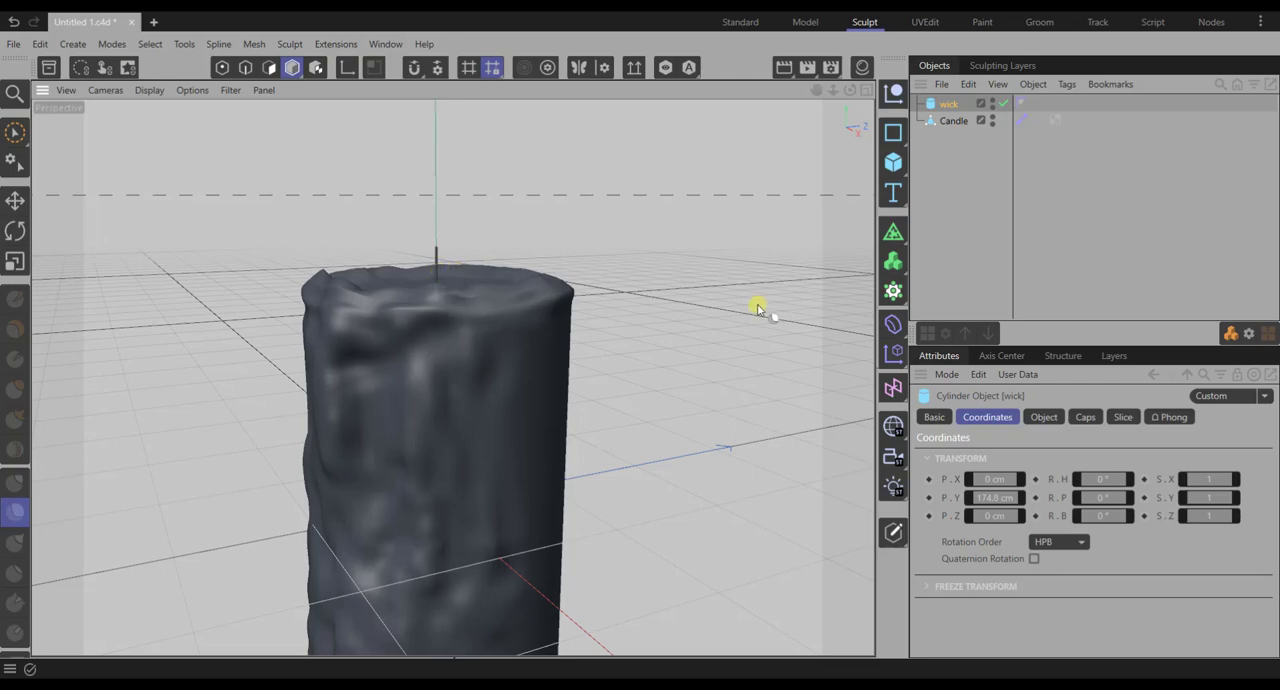
- Make the wick an editable polygon object and add a Bend deformer as its child
click(894, 533)
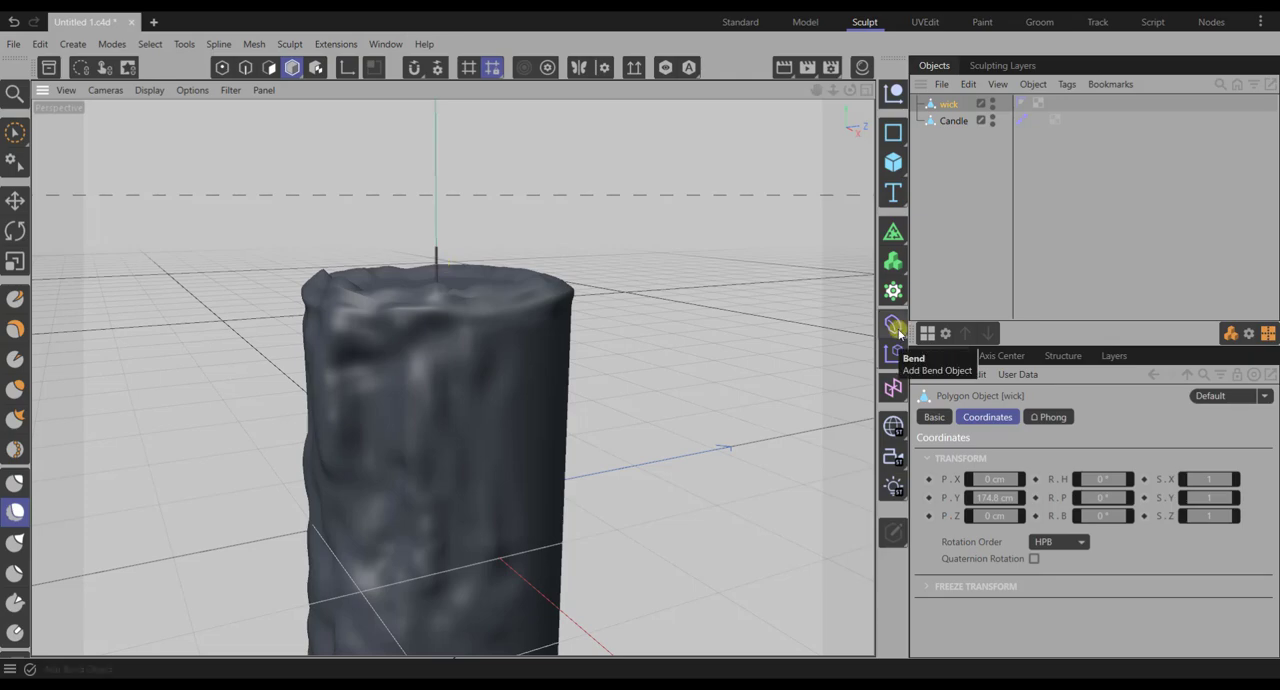
click(896, 328)
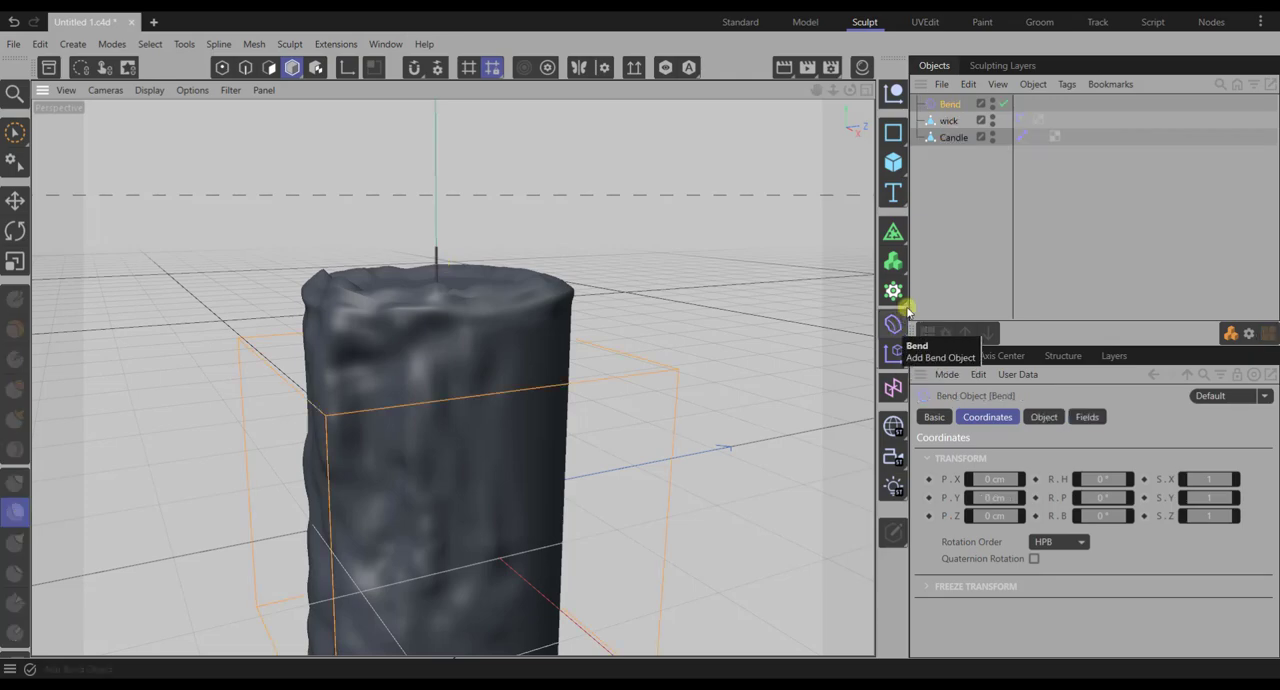
drag(948, 104, 952, 121)
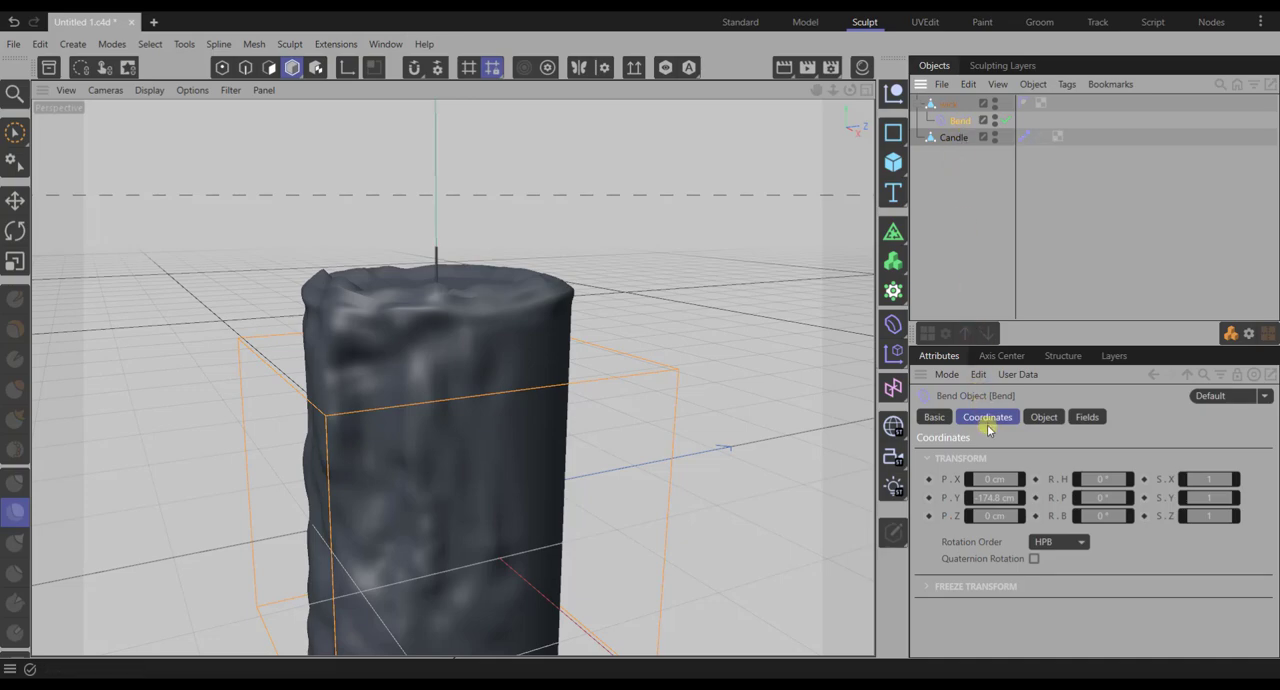
- Fit the Bend deformer to the wick and set its strength to 51° and its angle to -16°
click(1054, 418)
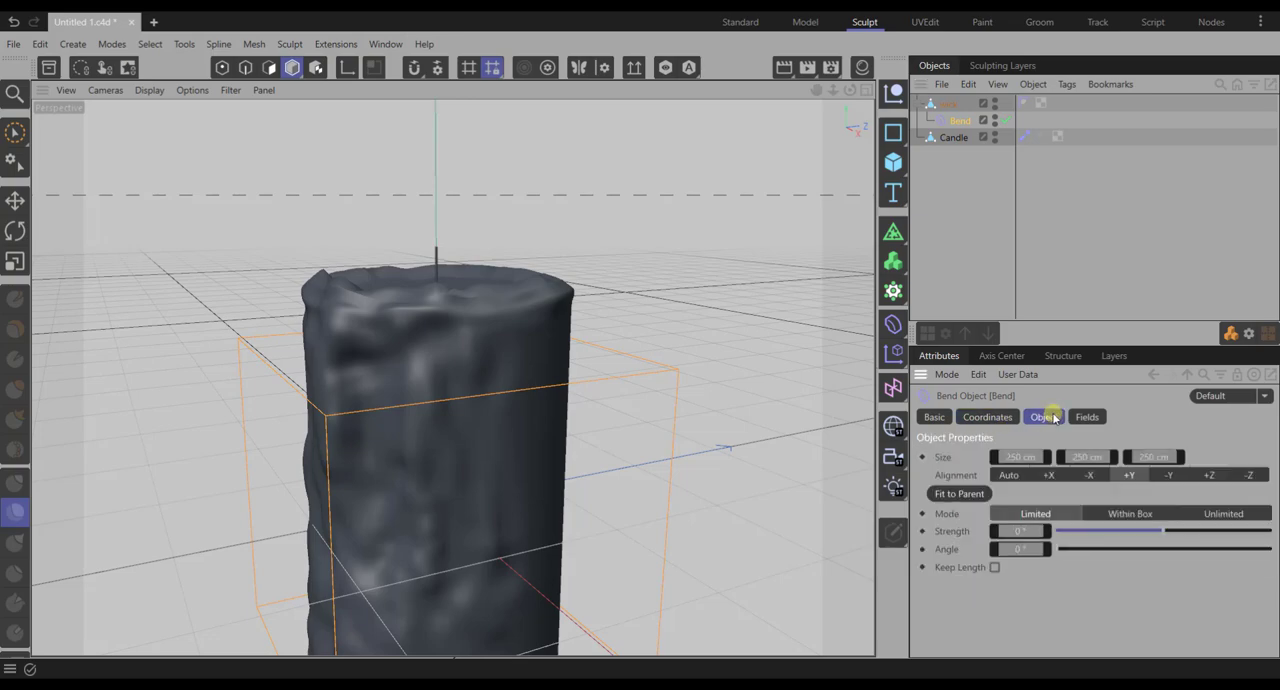
click(958, 494)
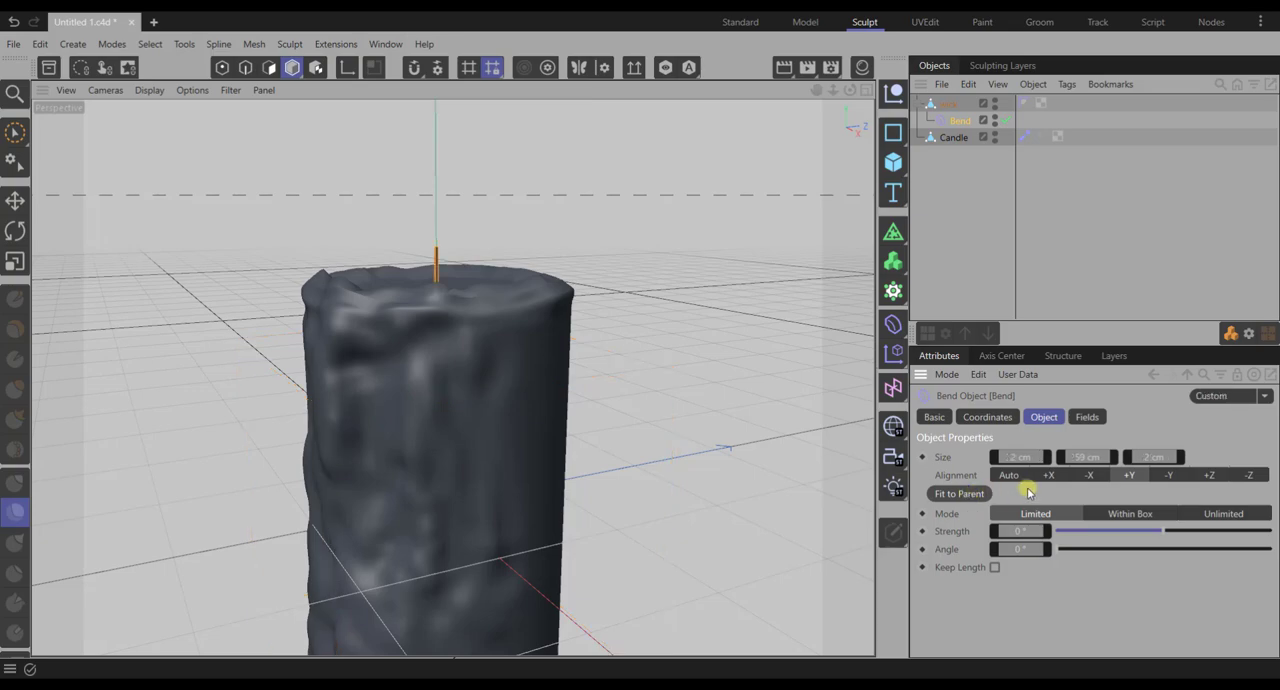
text(51)
key(Return)
double_click(1018, 549)
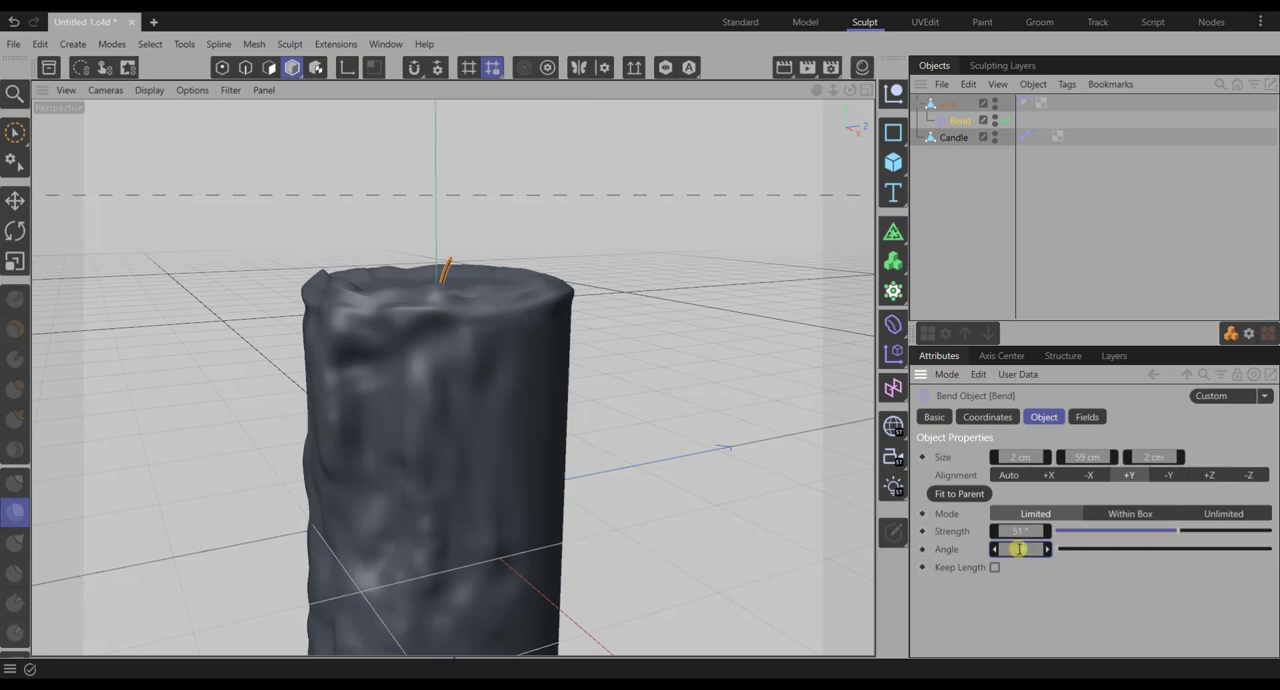
text(16)
key(Return)
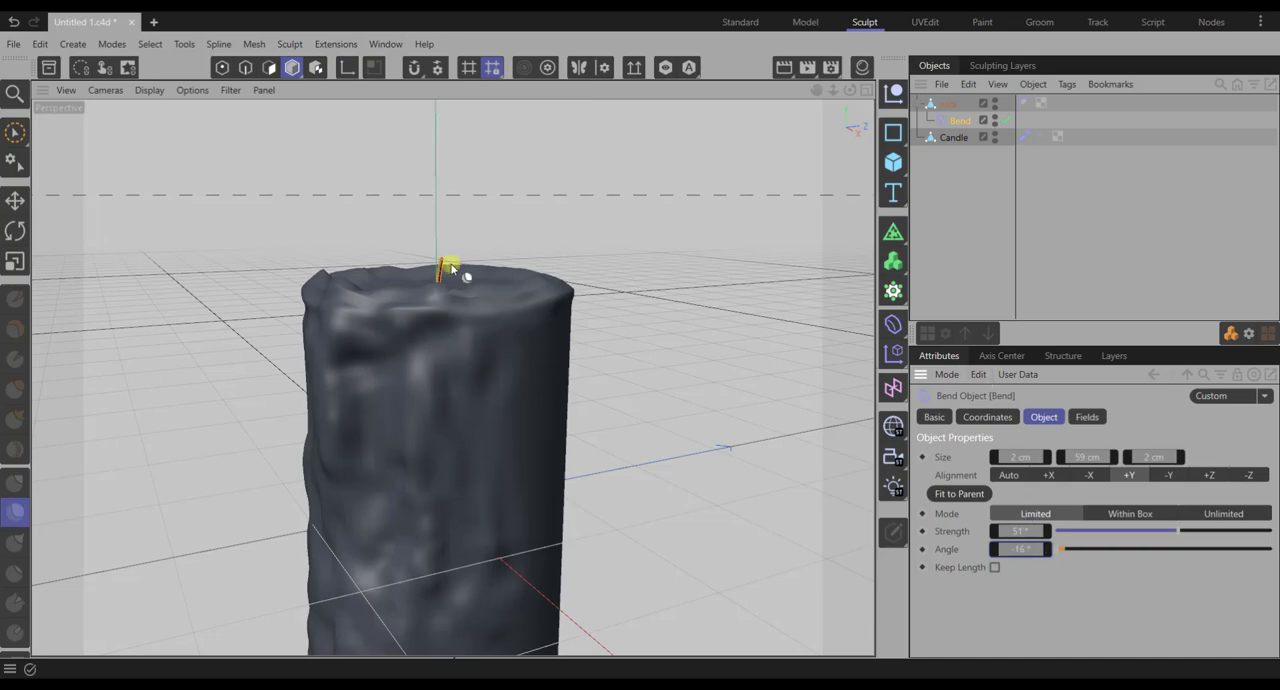
scroll(450, 270, up, 4)
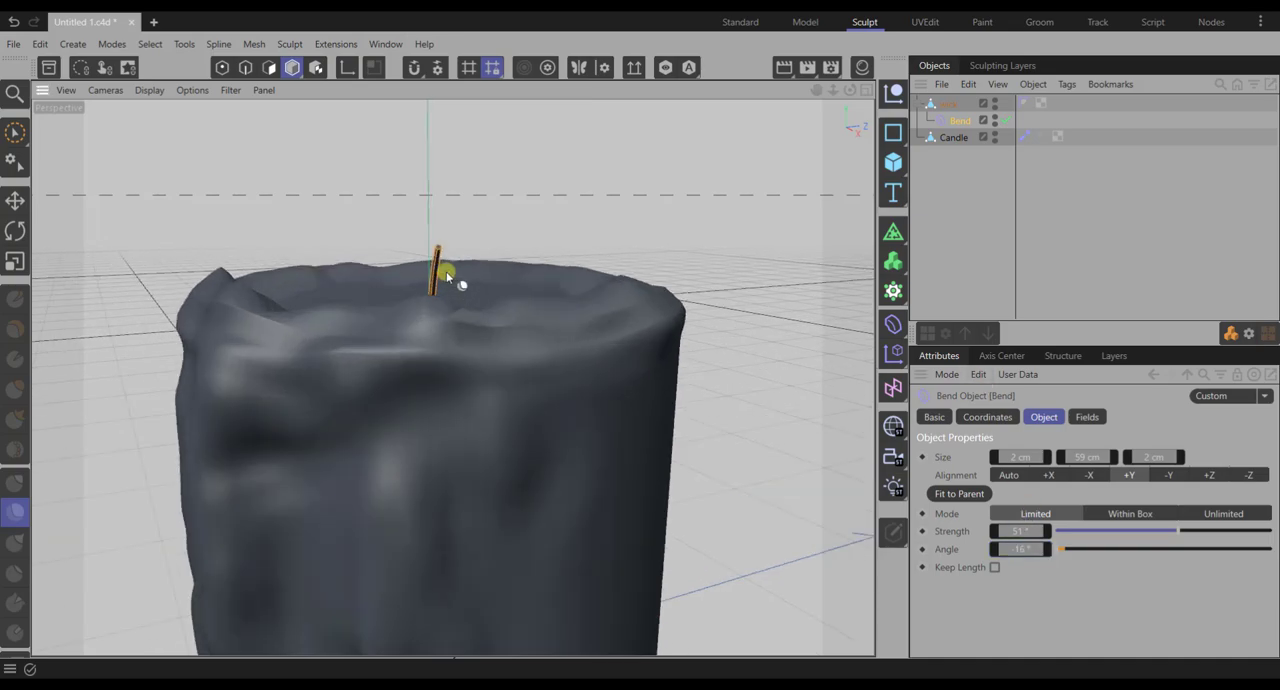
alt+drag(716, 382, 575, 351)
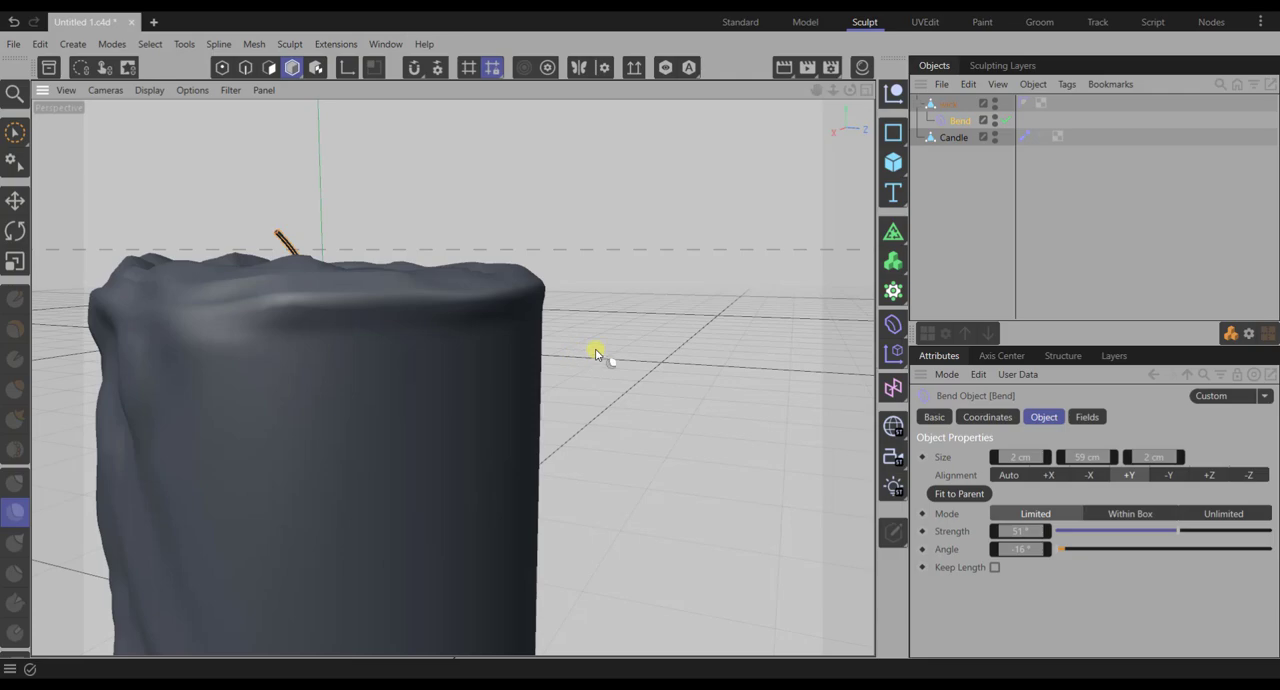
scroll(604, 349, down, 3)
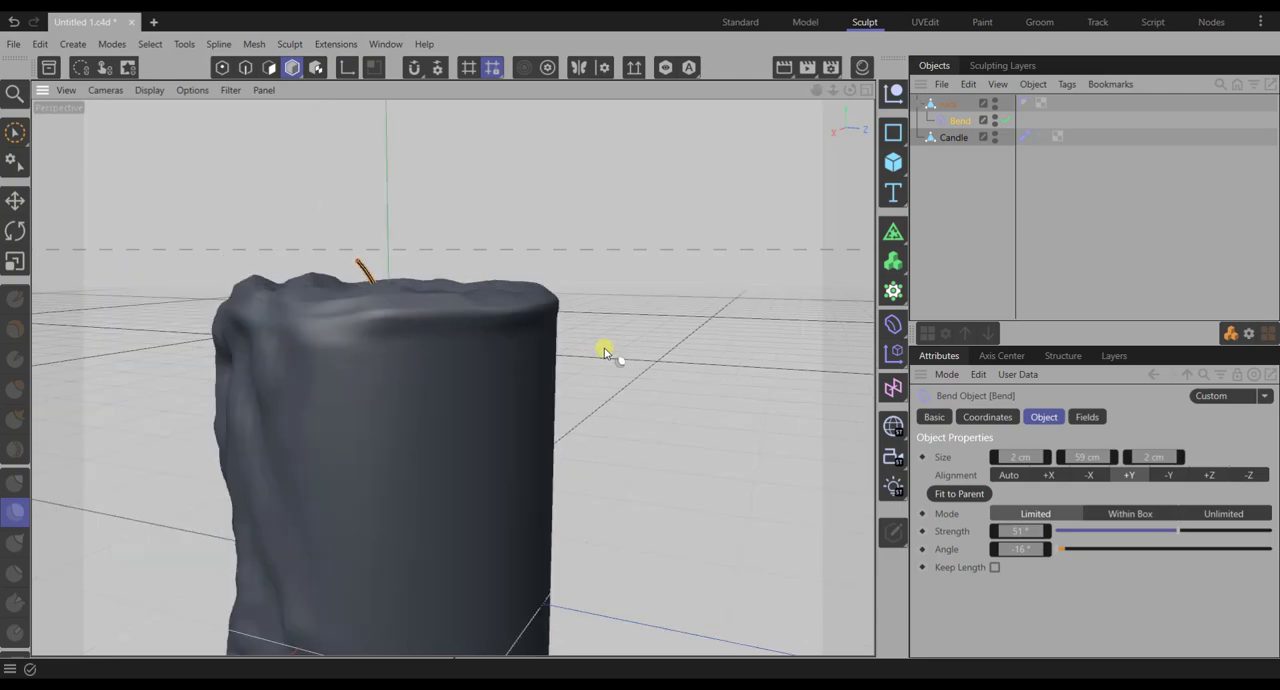
scroll(604, 349, down, 5)
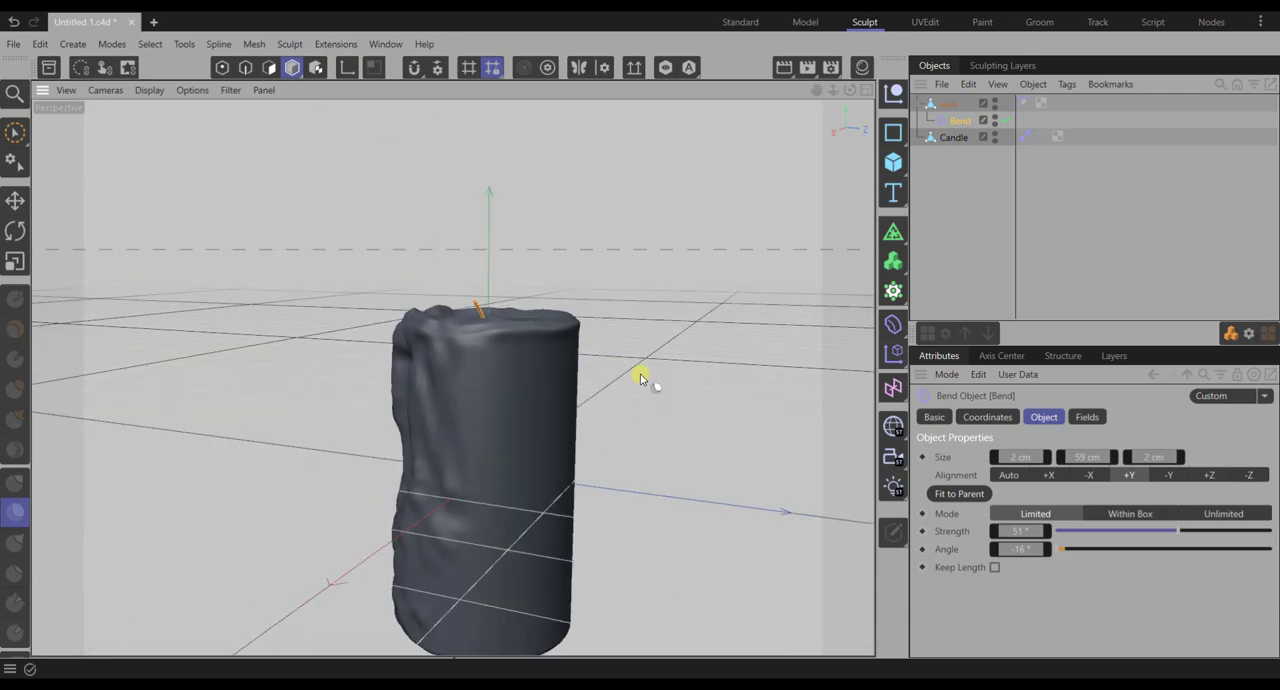
- Add a white Background object and render the candle in the Picture Viewer
alt+middle_drag(643, 385, 548, 290)
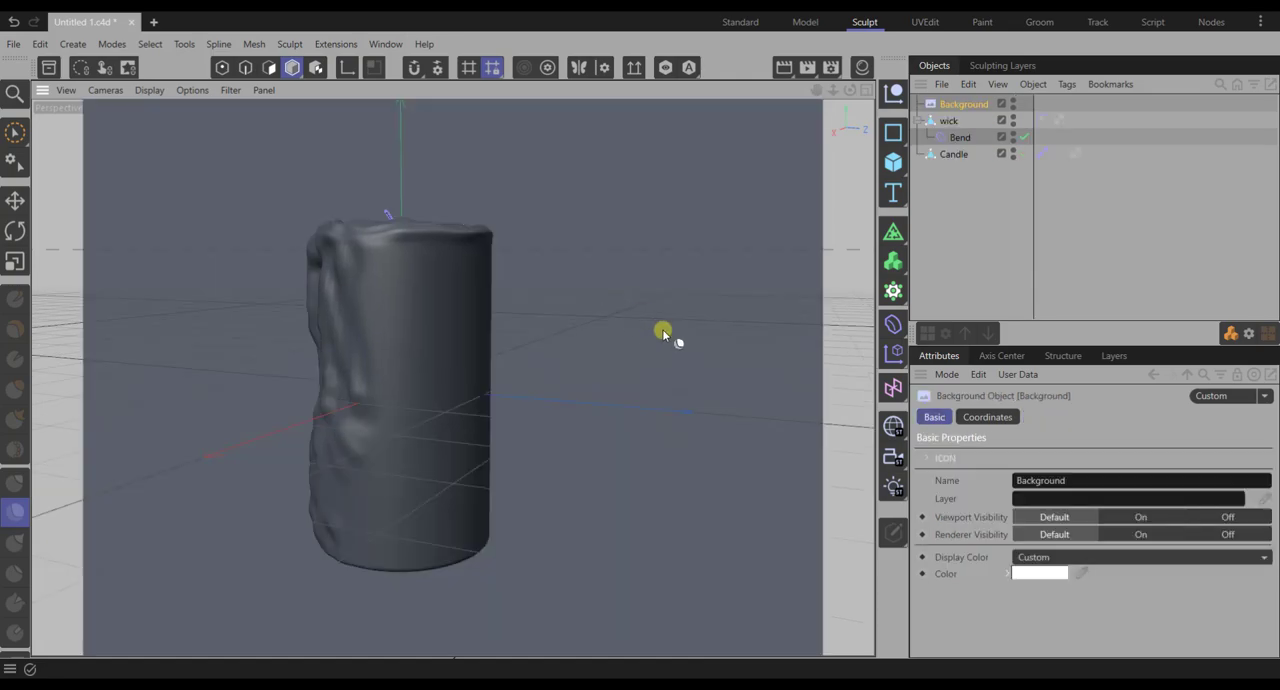
alt+drag(632, 340, 743, 314)
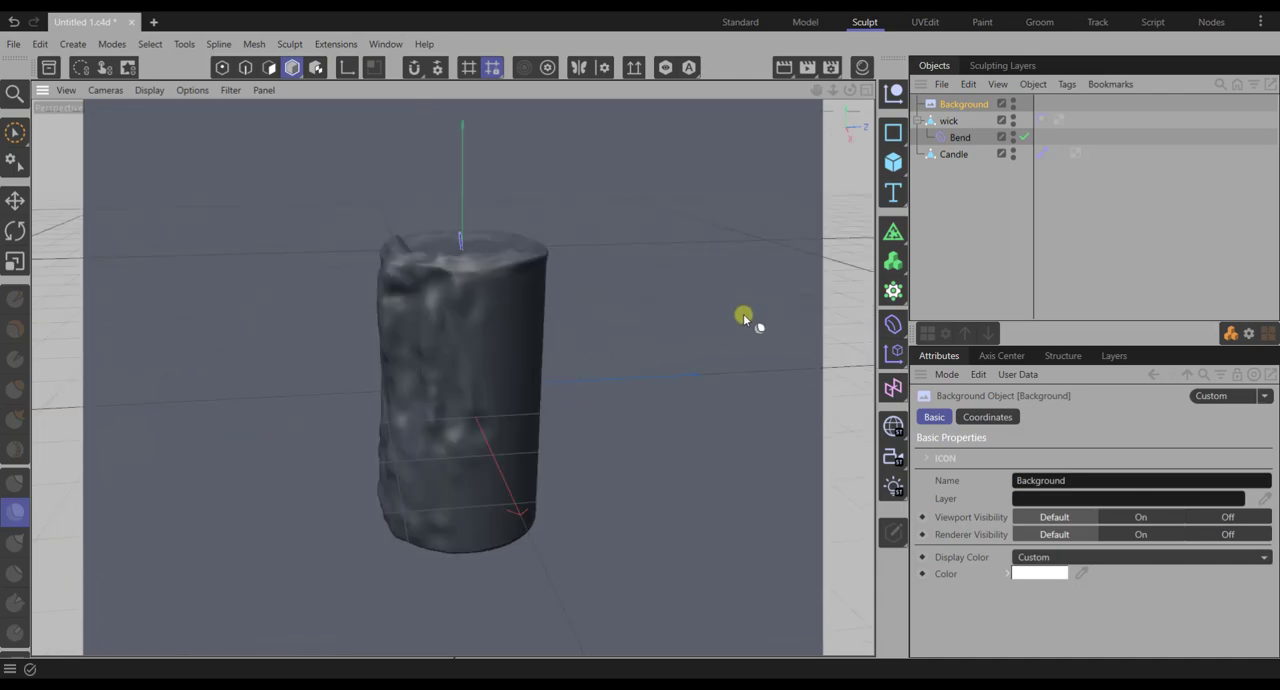
click(807, 68)
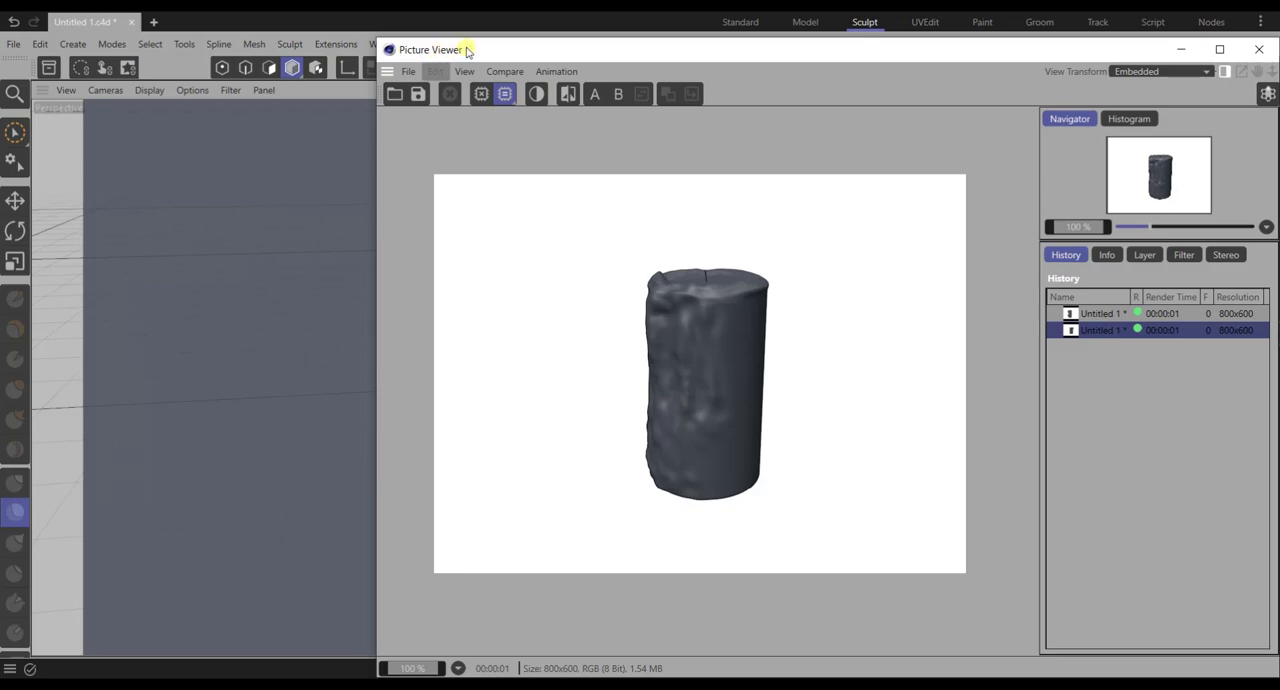
click(1256, 50)
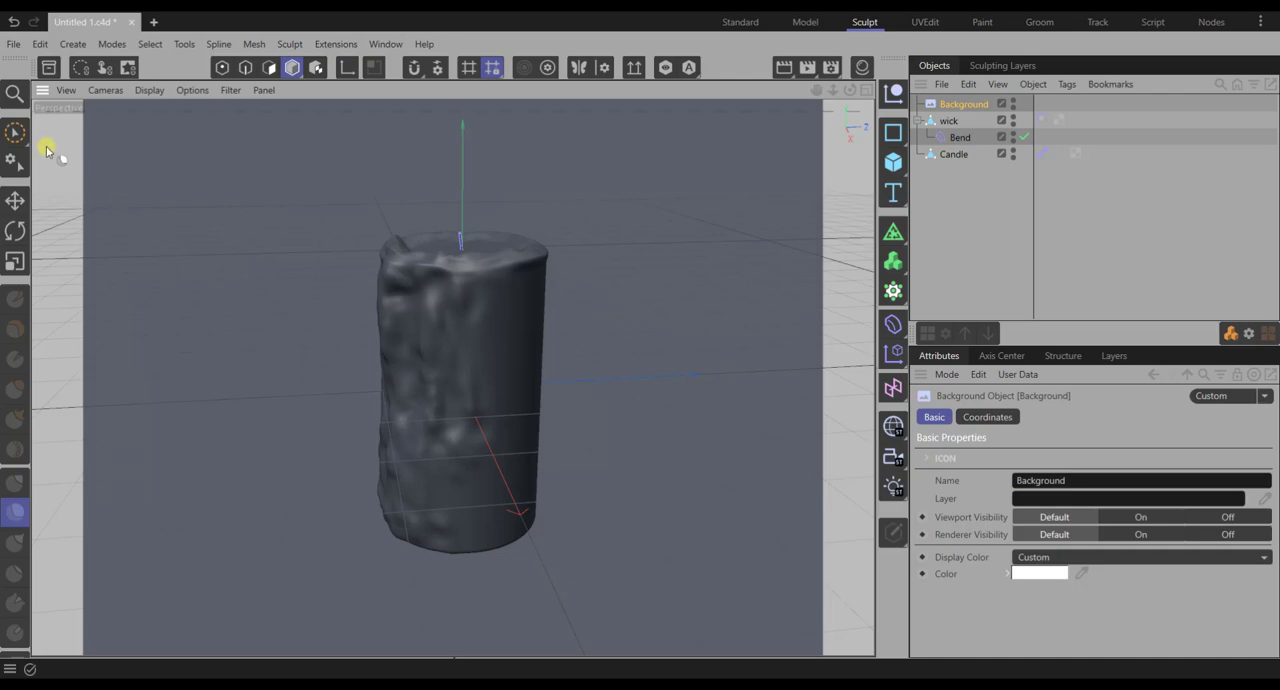
- Save the project as c04_tut1 in the cinema 4D_tutorials folder
click(14, 45)
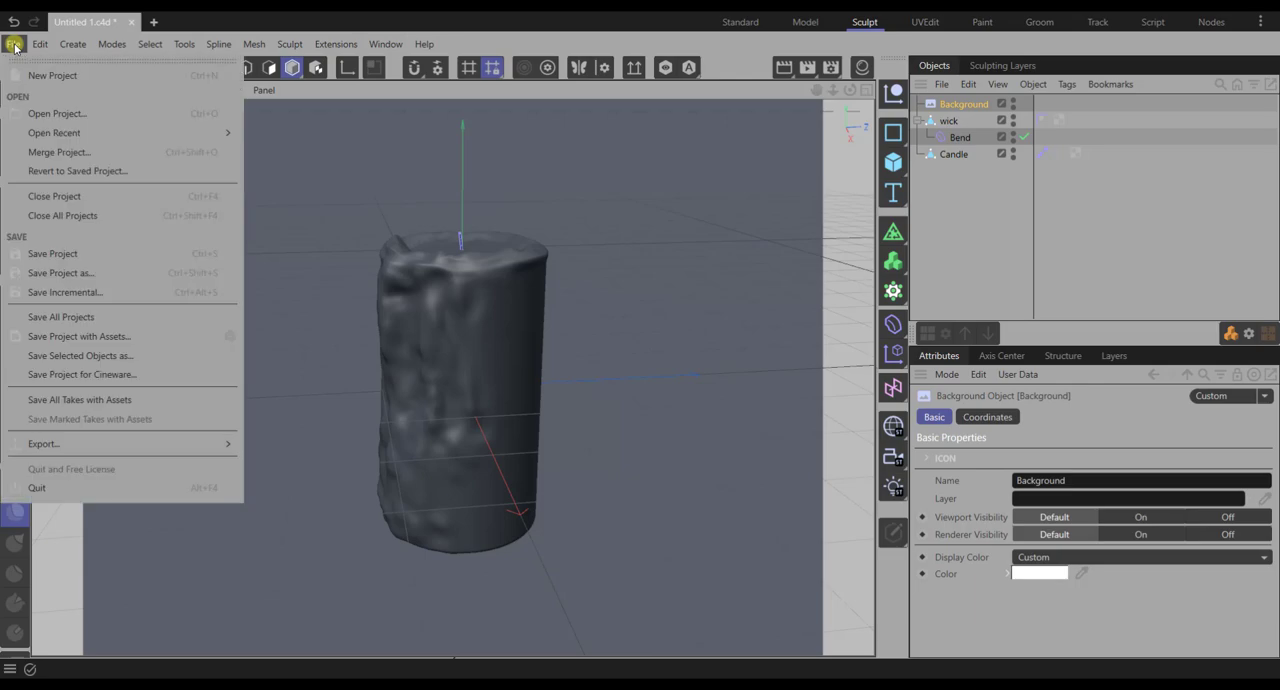
click(60, 273)
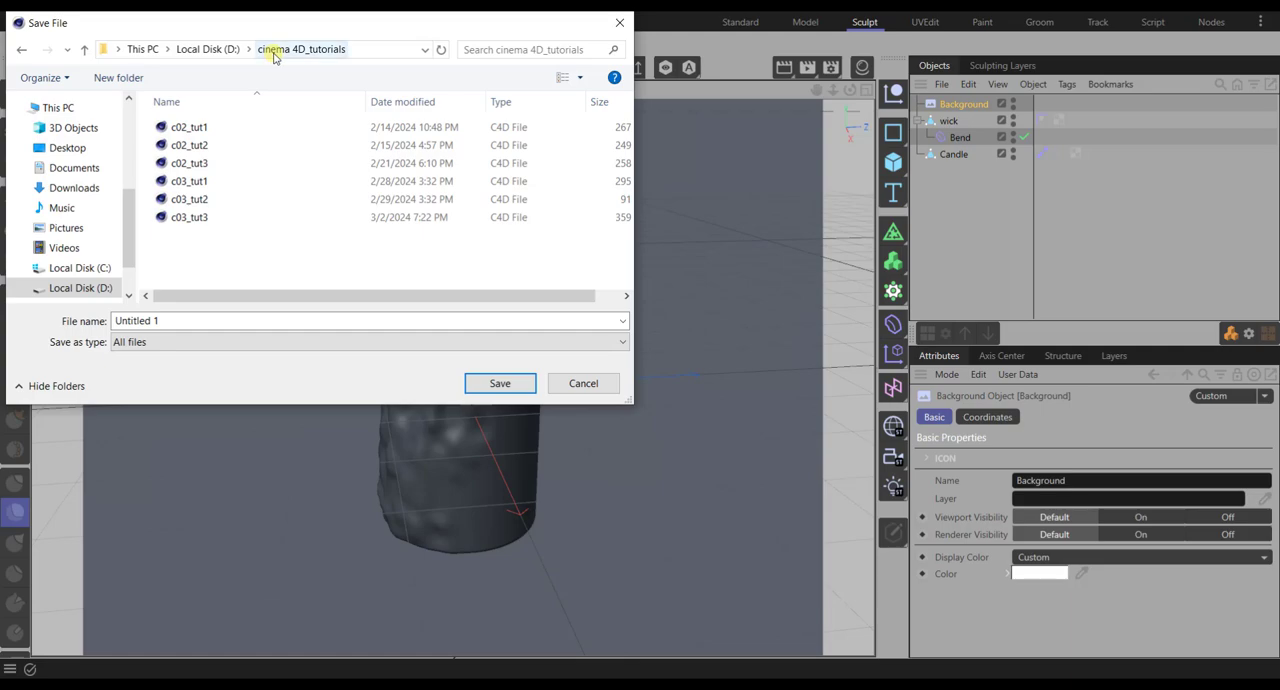
click(190, 318)
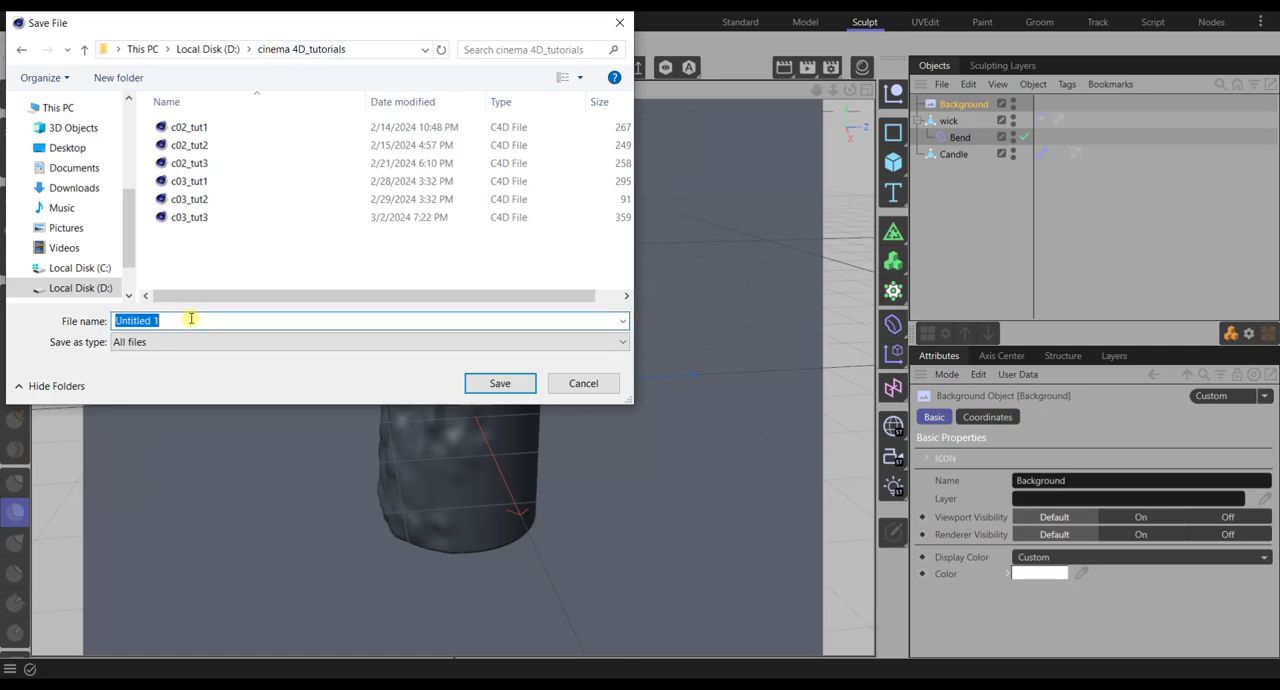
text(c04_tut1)
click(497, 384)
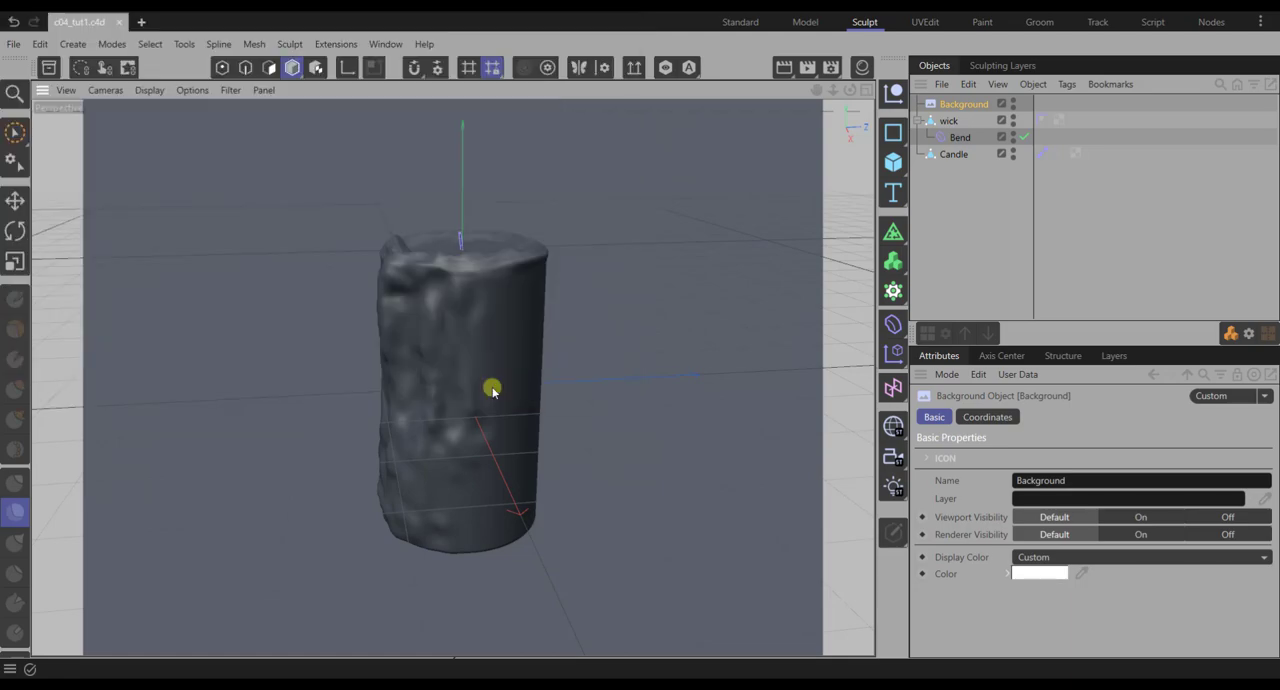